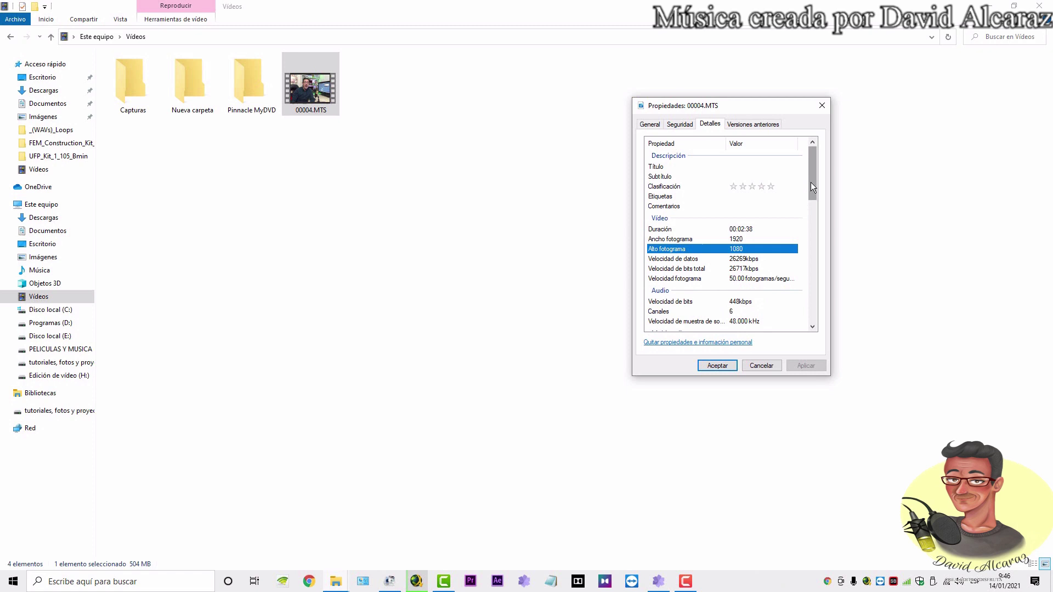
# Step: Examine the video, audio and file details in the properties of 00004.MTS
pyautogui.moveTo(813, 183); pyautogui.dragTo(817, 202)
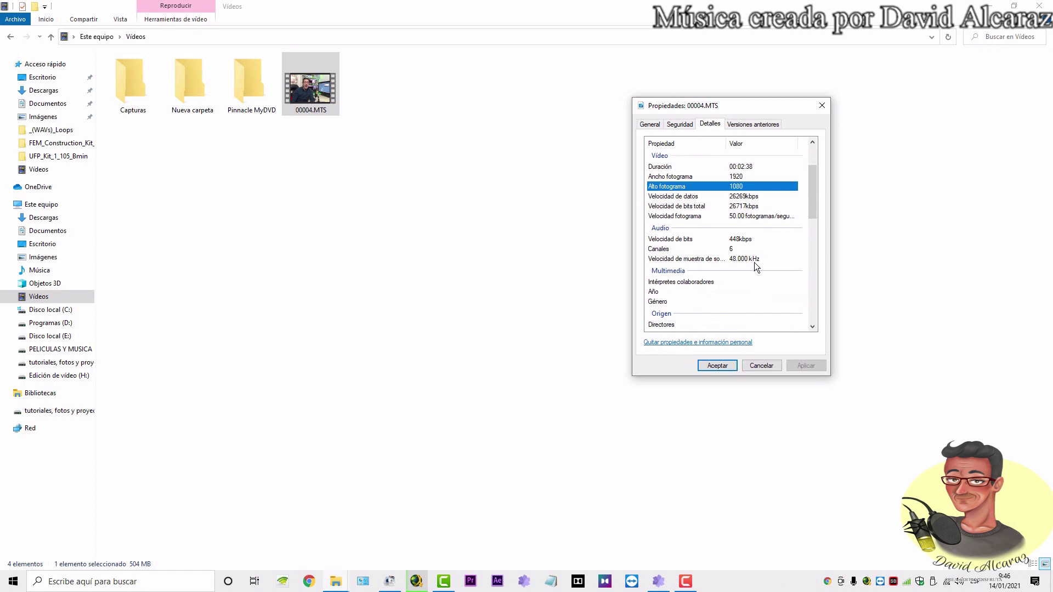
pyautogui.moveTo(810, 195); pyautogui.dragTo(807, 301)
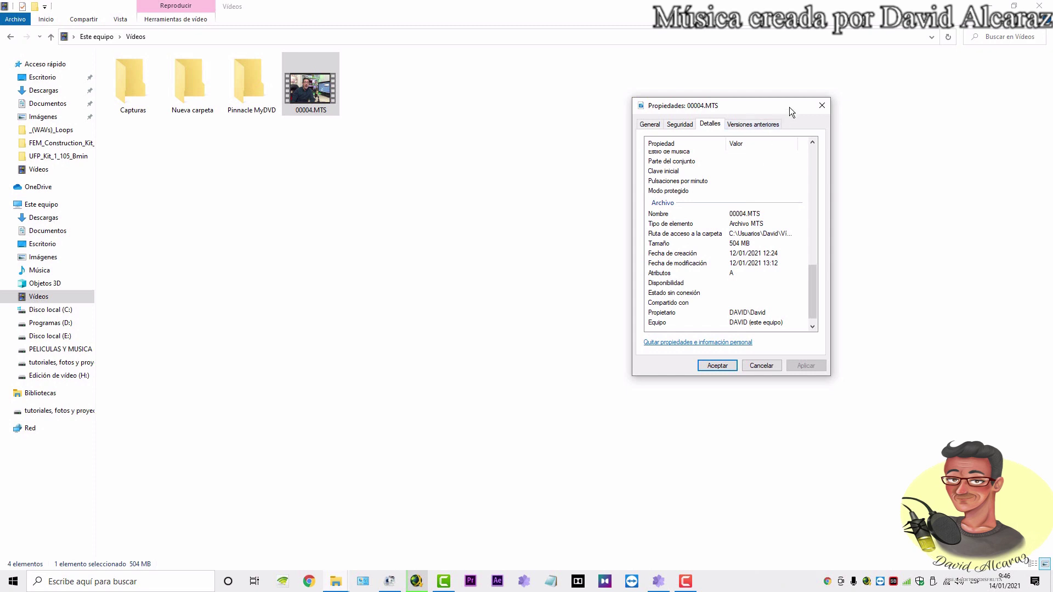
# Step: Switch to Pinnacle Studio and place 00004.MTS from the Vídeos folder at the start of track Pista A/V (2)
pyautogui.click(659, 582)
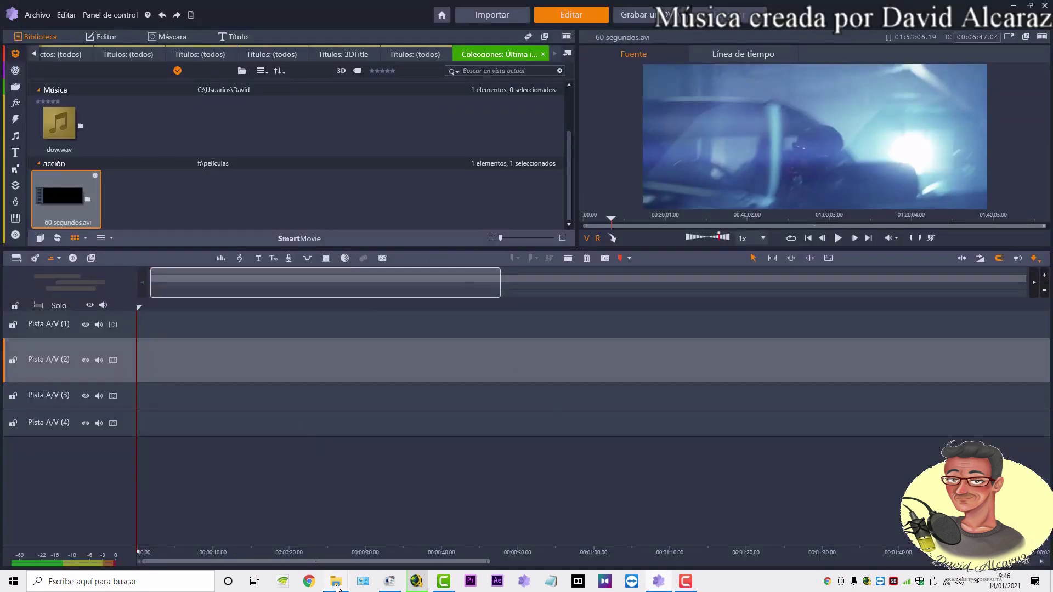
pyautogui.moveTo(336, 585)
pyautogui.click(323, 511)
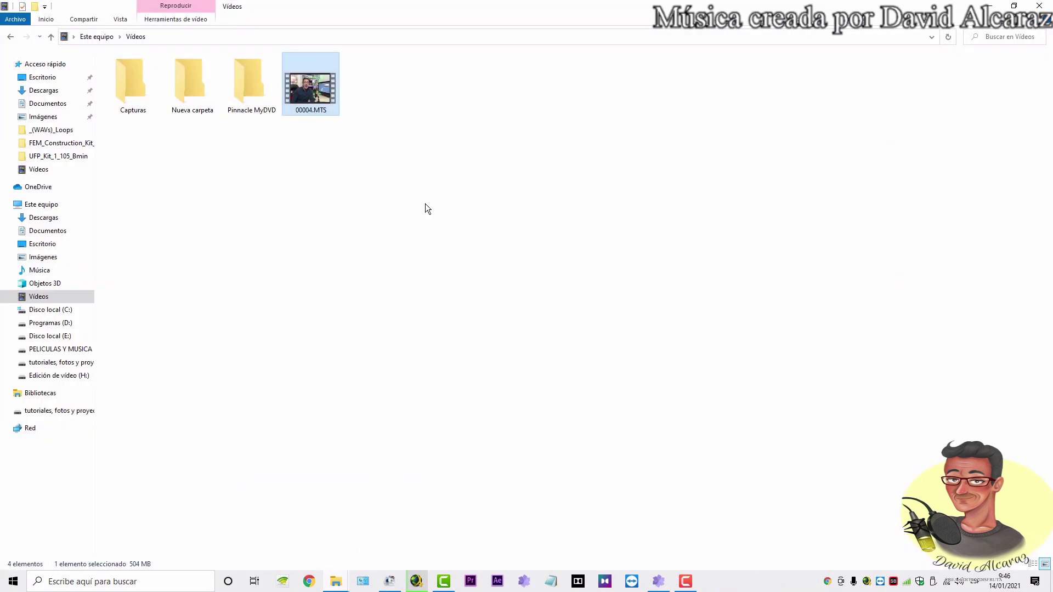
pyautogui.moveTo(543, 14); pyautogui.dragTo(797, 119)
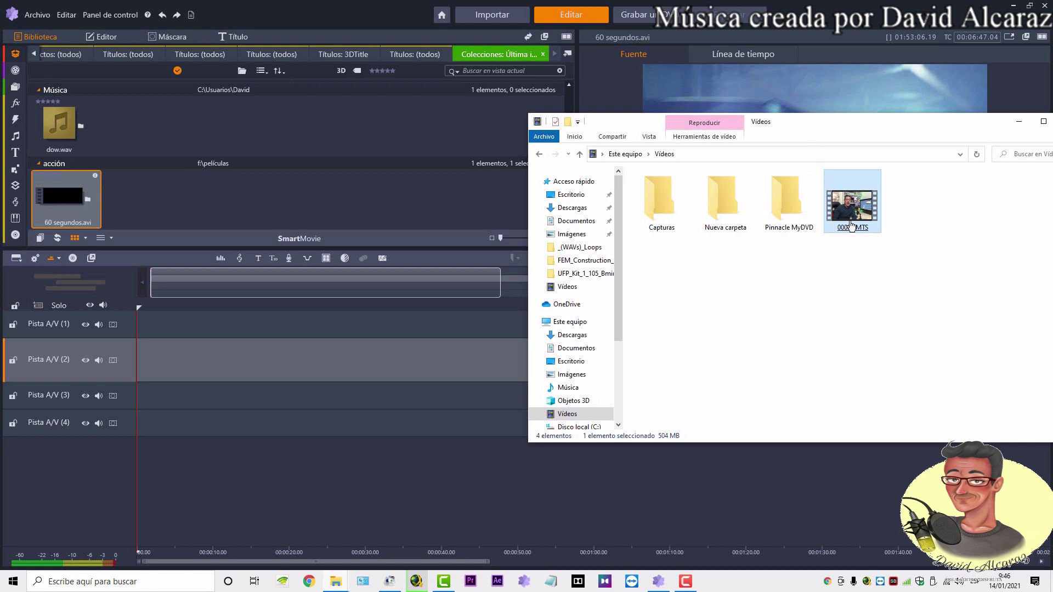
pyautogui.moveTo(857, 208); pyautogui.dragTo(380, 224)
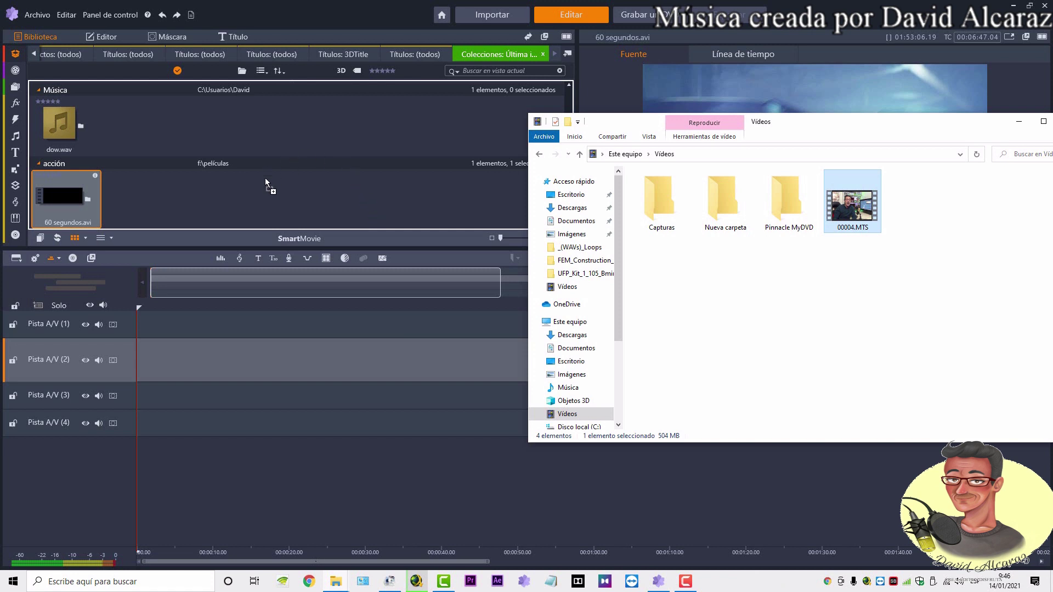
pyautogui.moveTo(307, 156); pyautogui.dragTo(190, 375)
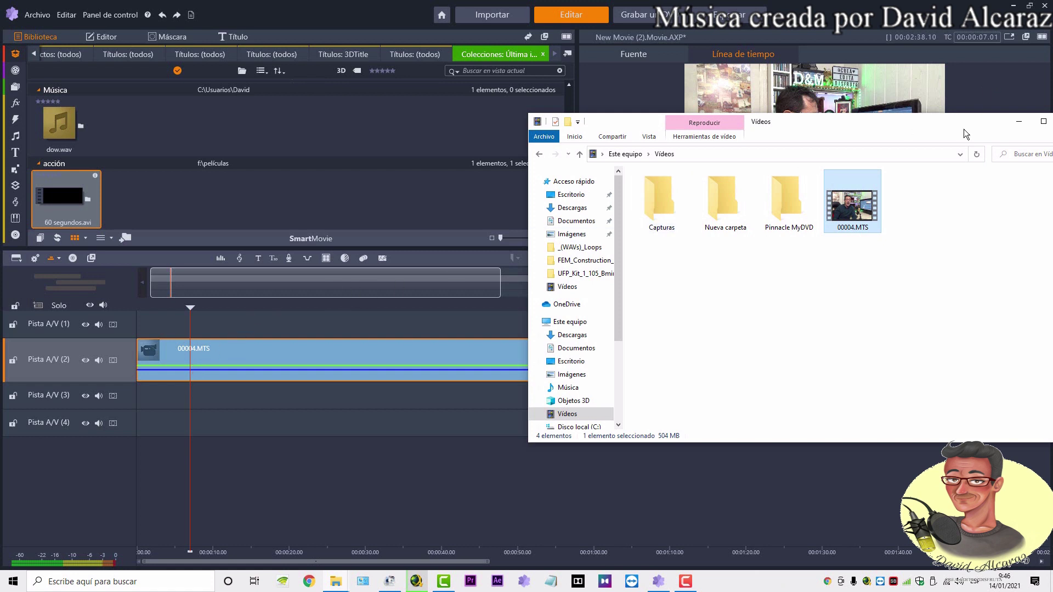
pyautogui.moveTo(855, 122); pyautogui.dragTo(654, 107)
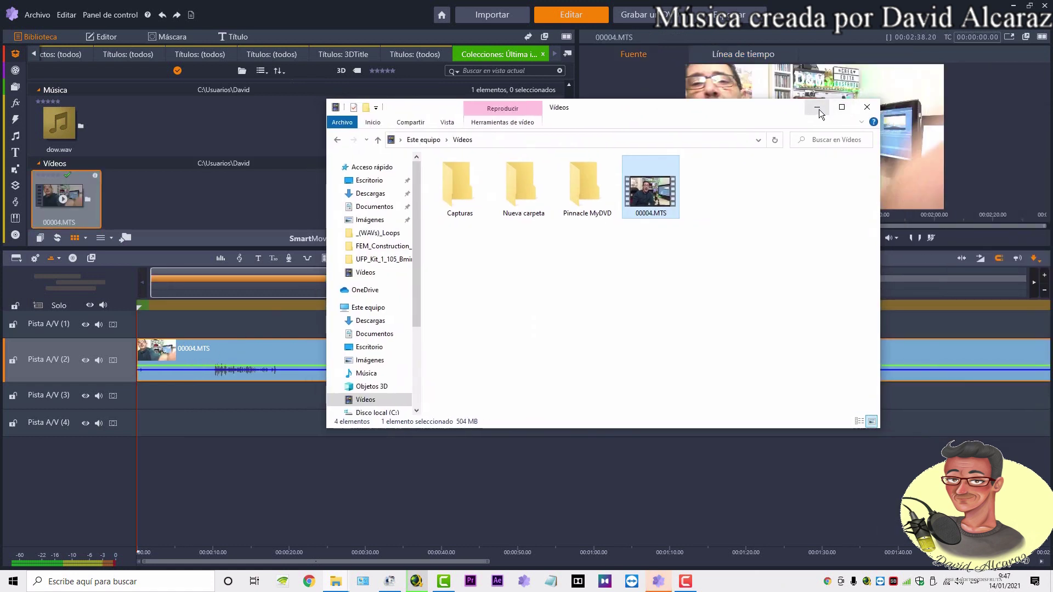
pyautogui.click(817, 106)
# Step: Play short stretches of the 00004.MTS clip from partway along the timeline to check its playback
pyautogui.click(433, 307)
pyautogui.click(838, 239)
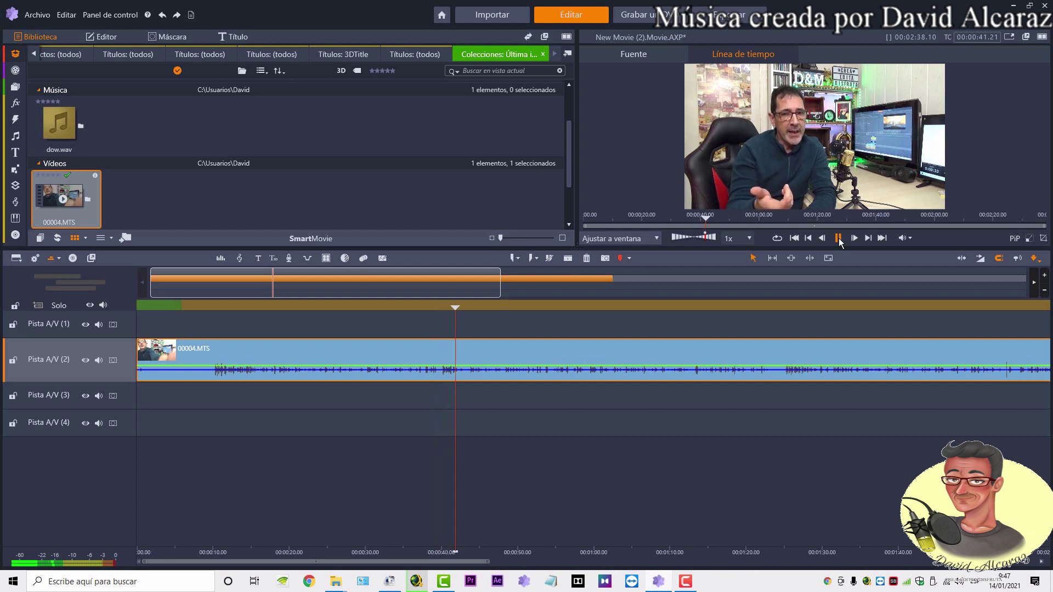
pyautogui.click(838, 239)
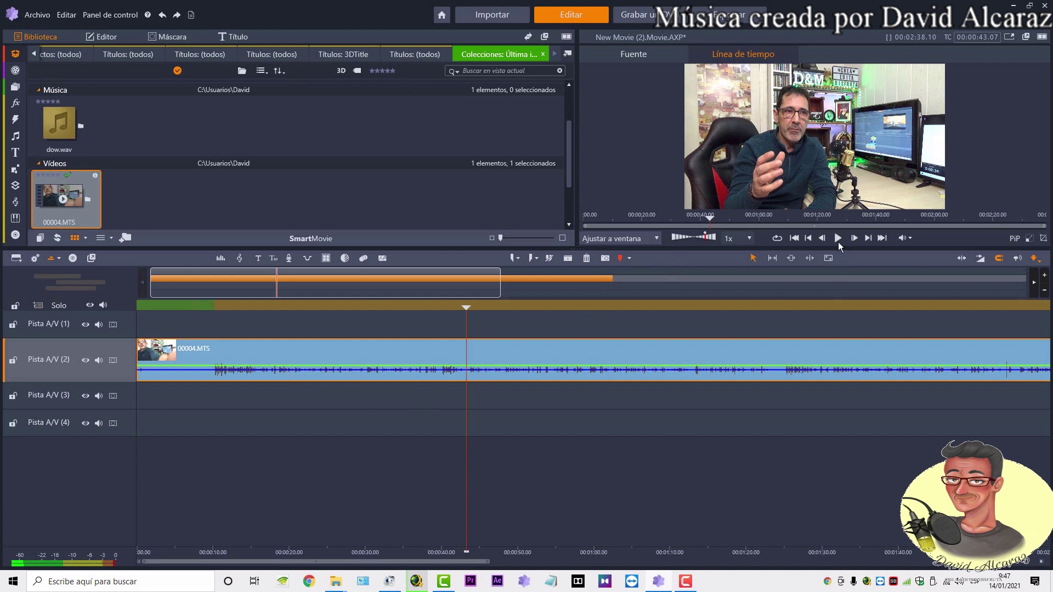
pyautogui.click(837, 239)
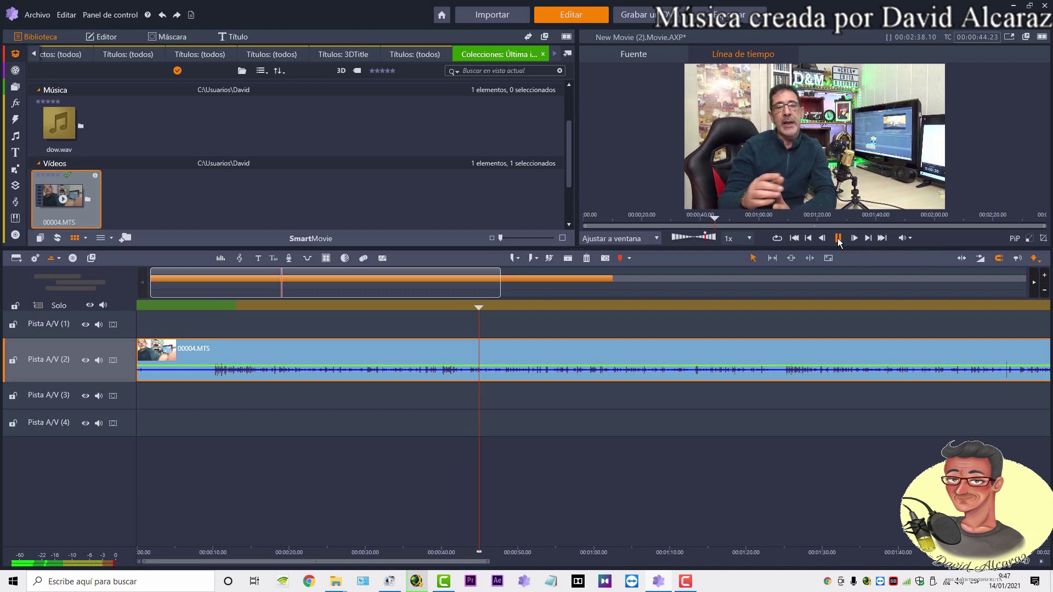
pyautogui.click(837, 239)
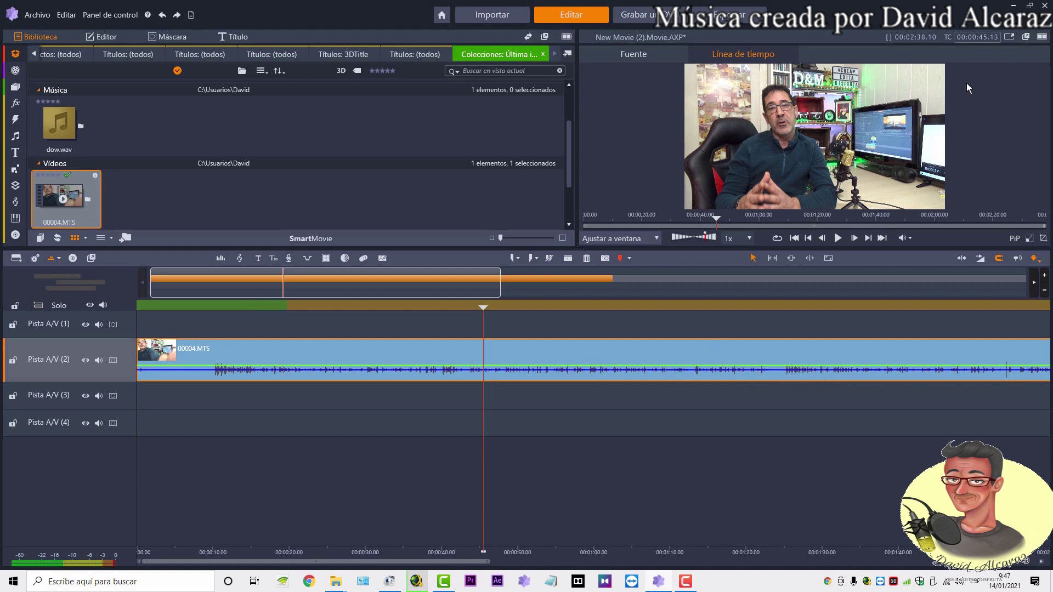
# Step: Switch to FormatFactory, close the 00004.MTS properties and bring up the Vídeos folder window beside the conversion list
pyautogui.click(1014, 6)
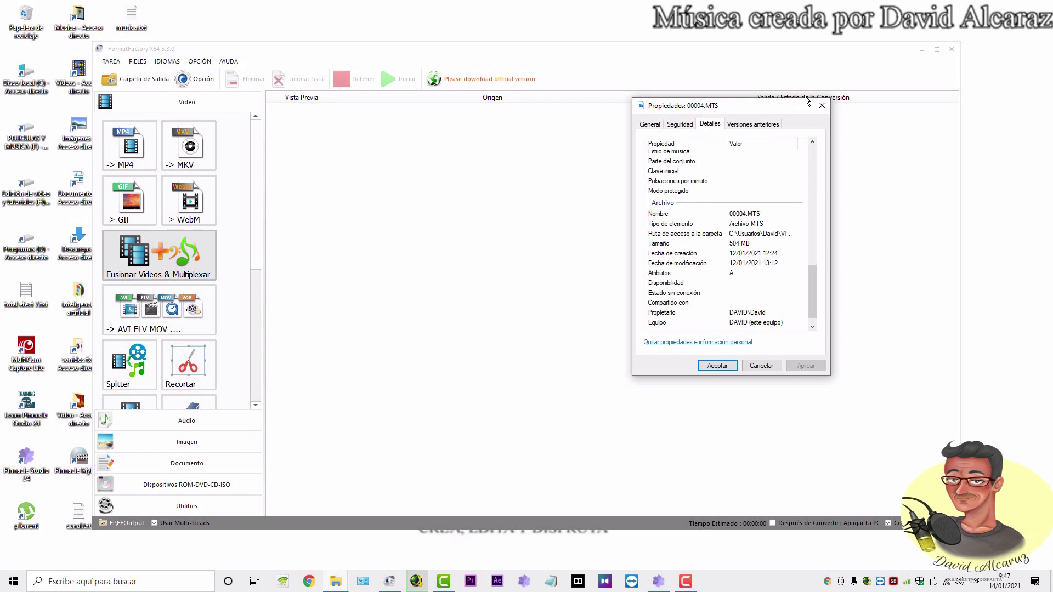
pyautogui.click(821, 106)
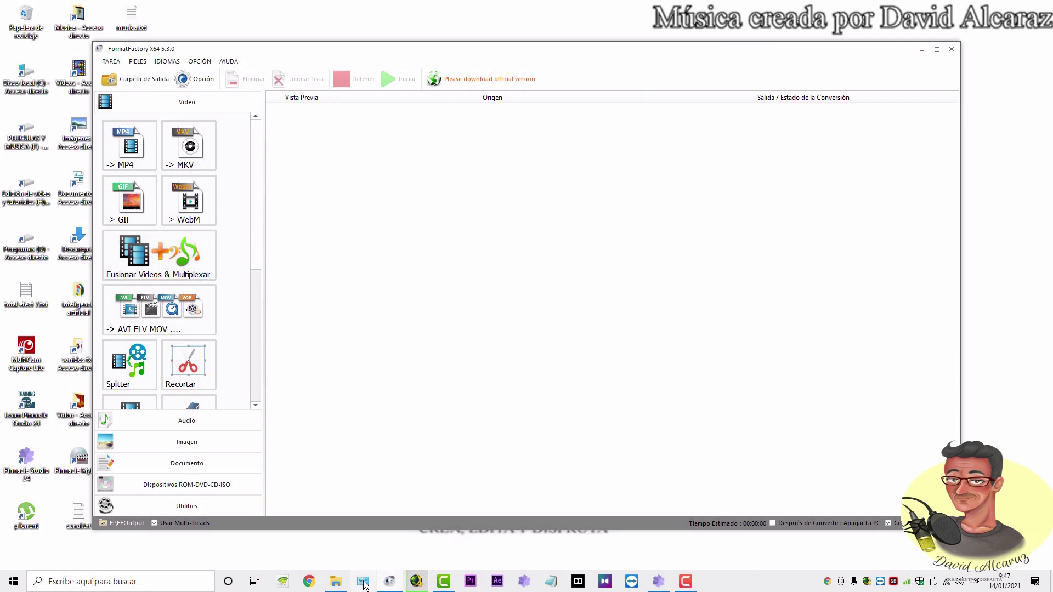
pyautogui.click(335, 582)
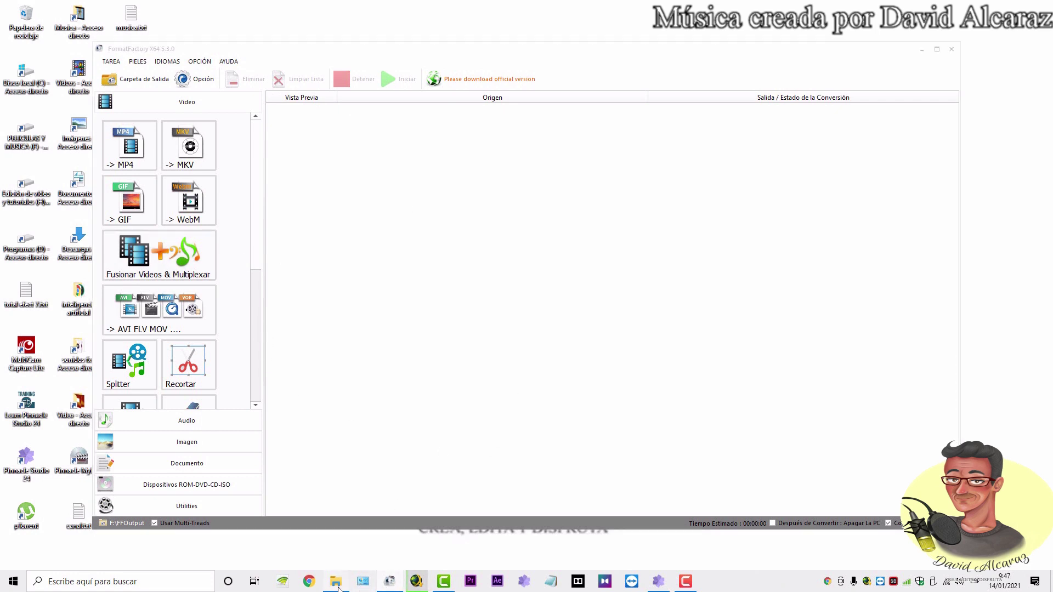
pyautogui.moveTo(645, 113); pyautogui.dragTo(897, 125)
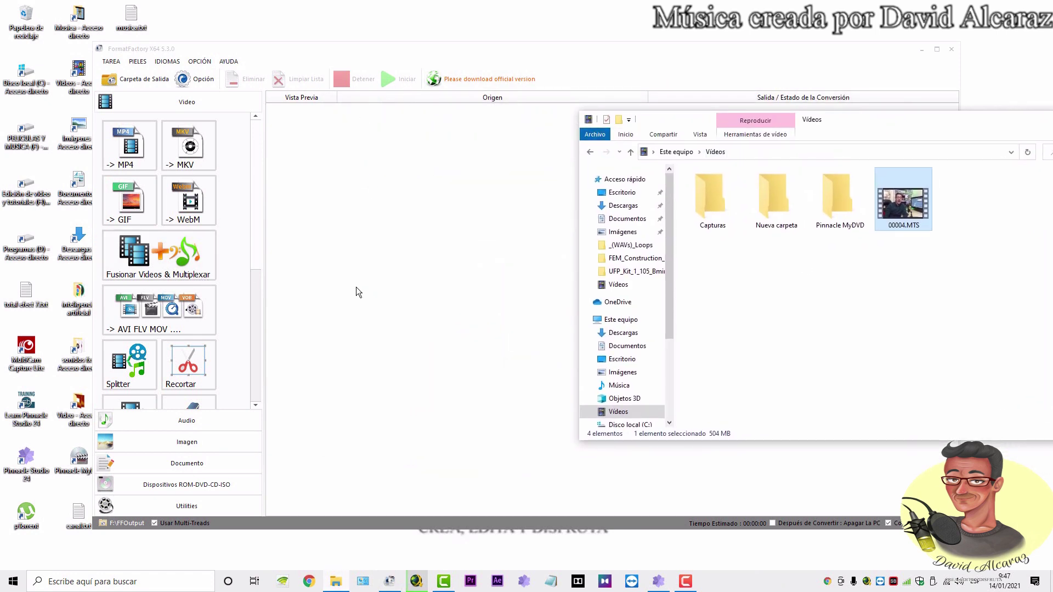
# Step: Create an MP3 audio conversion task for 00004.MTS from the Vídeos folder and add it to the conversion list
pyautogui.click(256, 341)
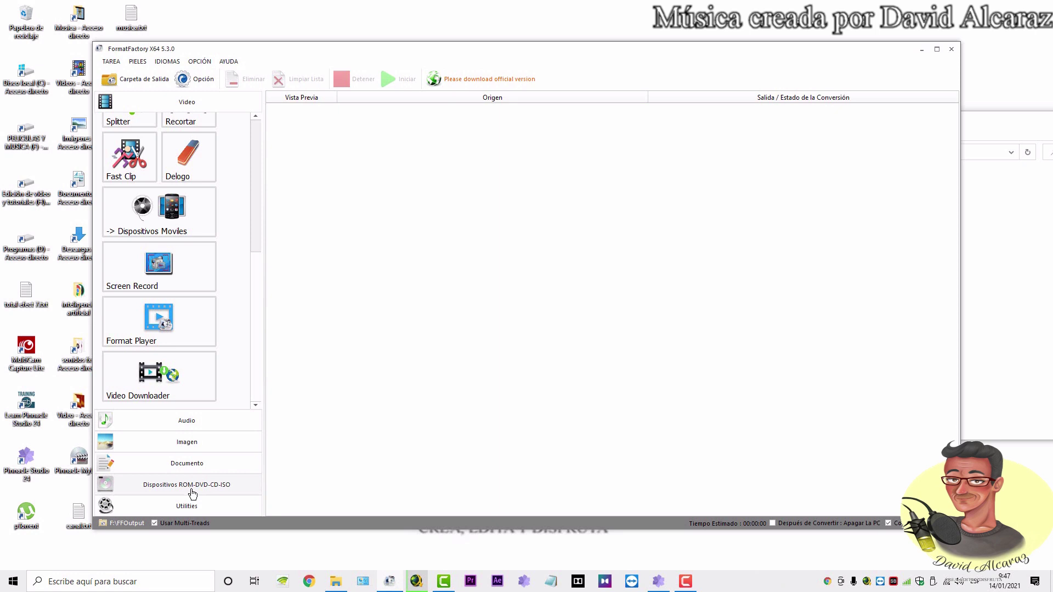
pyautogui.click(184, 510)
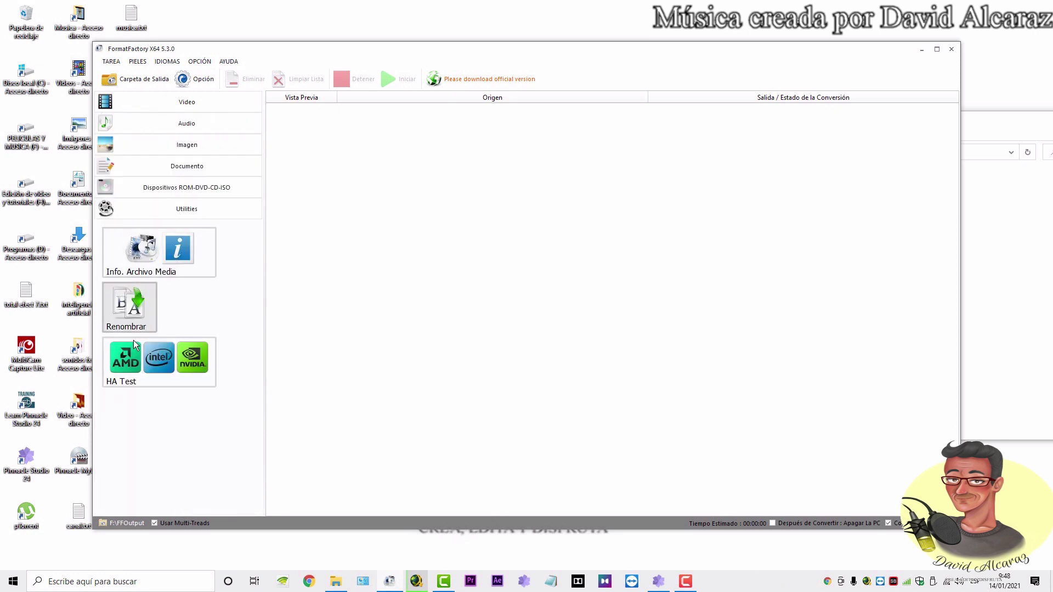
pyautogui.click(183, 126)
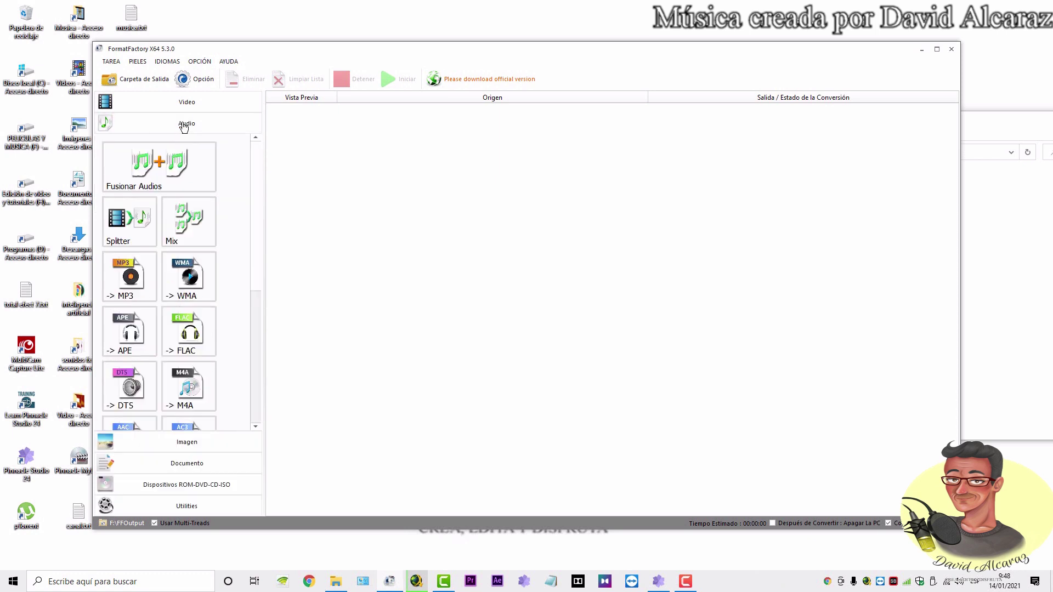
pyautogui.click(134, 285)
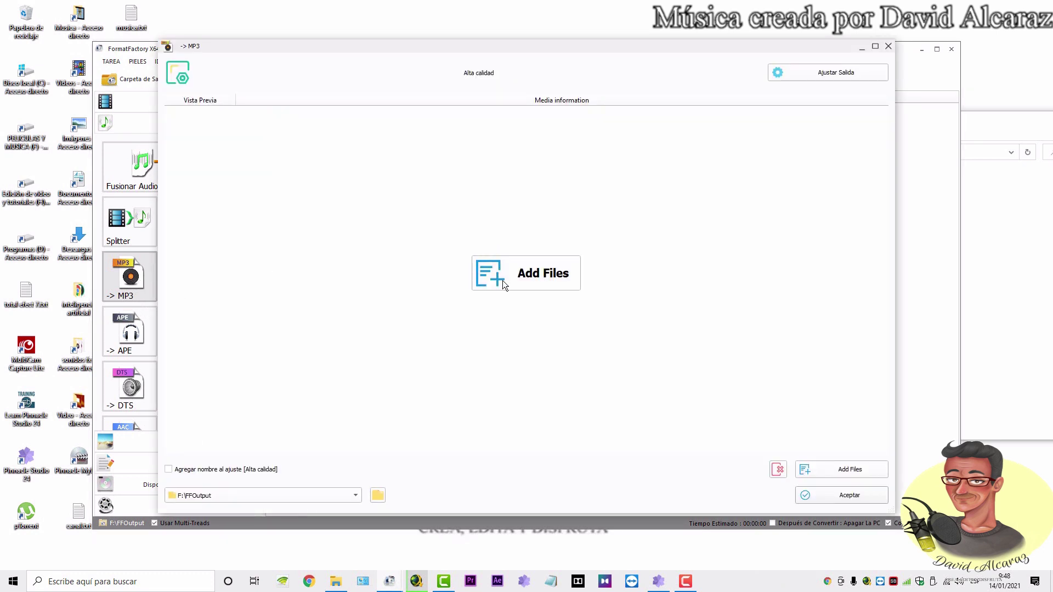
pyautogui.click(982, 132)
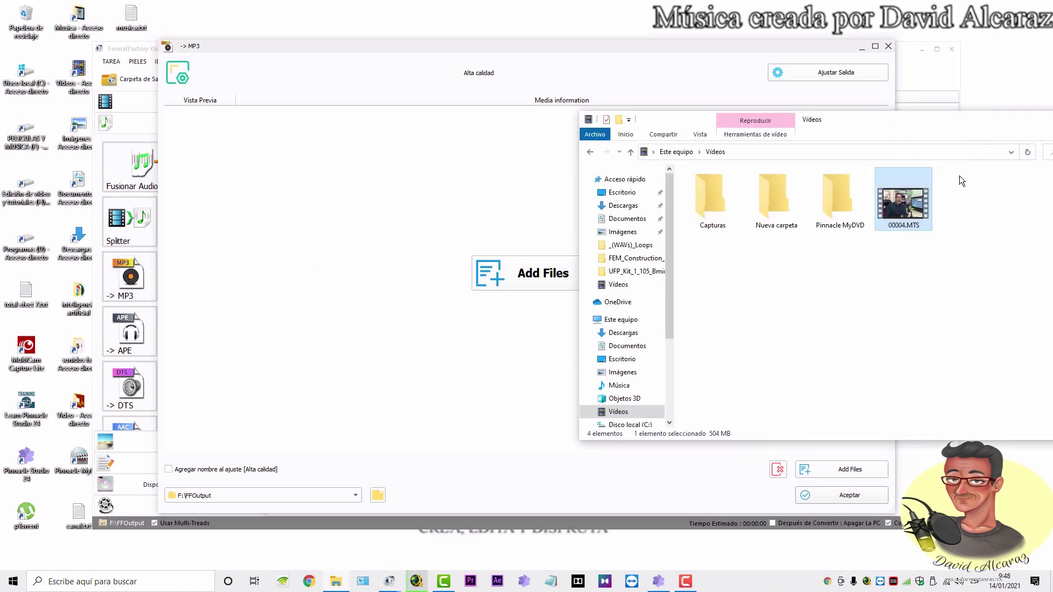
pyautogui.moveTo(901, 199); pyautogui.dragTo(448, 258)
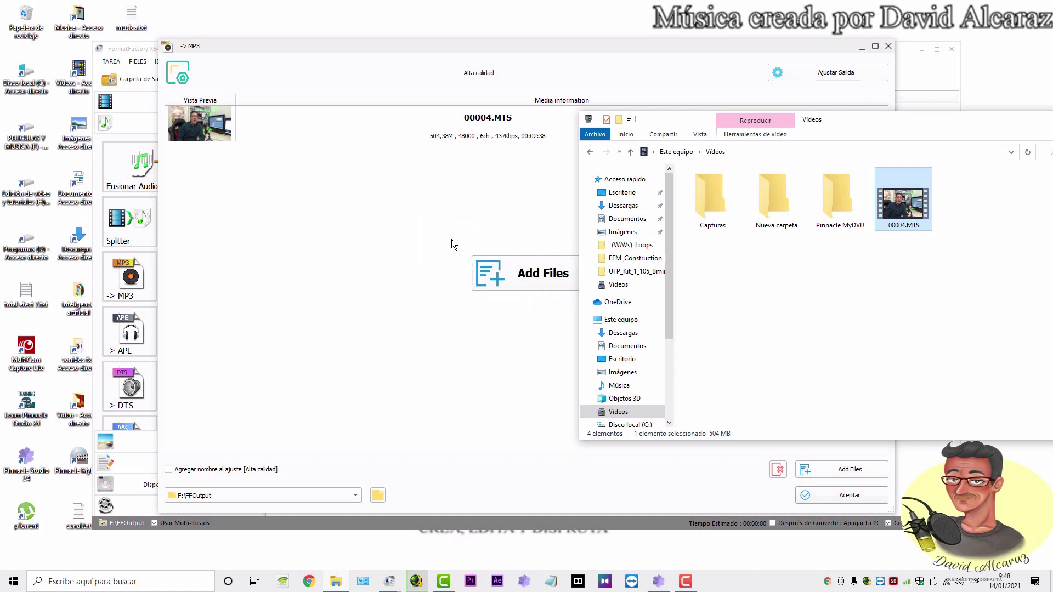
pyautogui.click(451, 237)
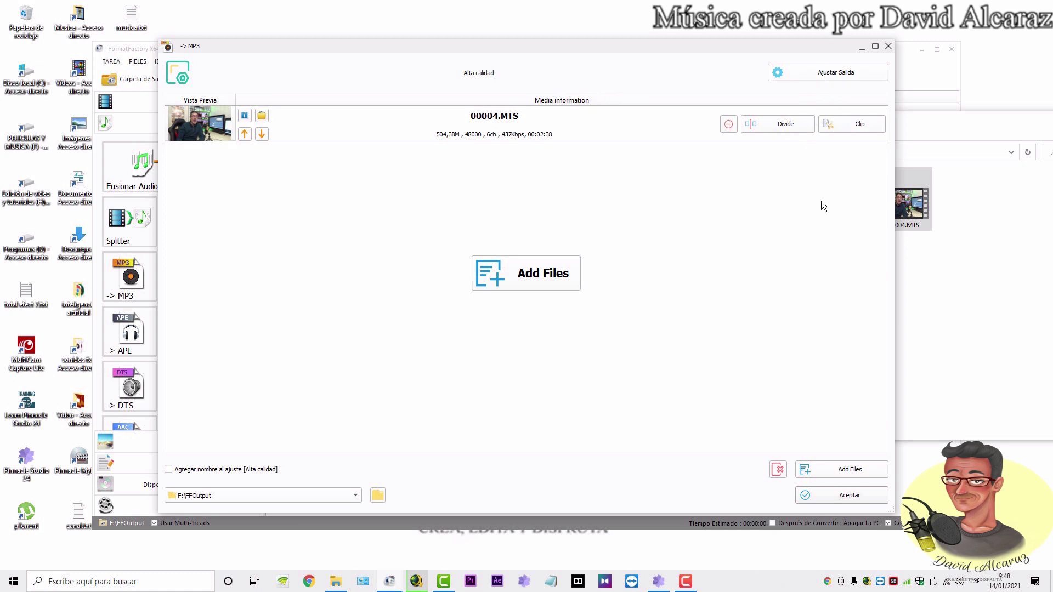
pyautogui.click(817, 494)
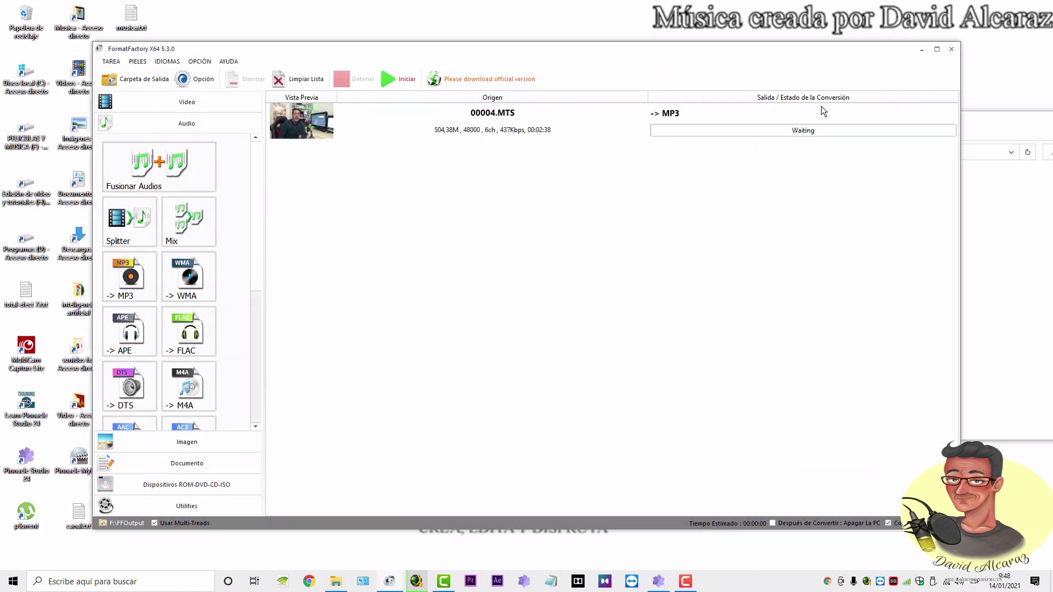
# Step: In the MP3 task's output settings, choose the Alta calidad profile and set the sample rate to 48000 Hz
pyautogui.rightClick(386, 129)
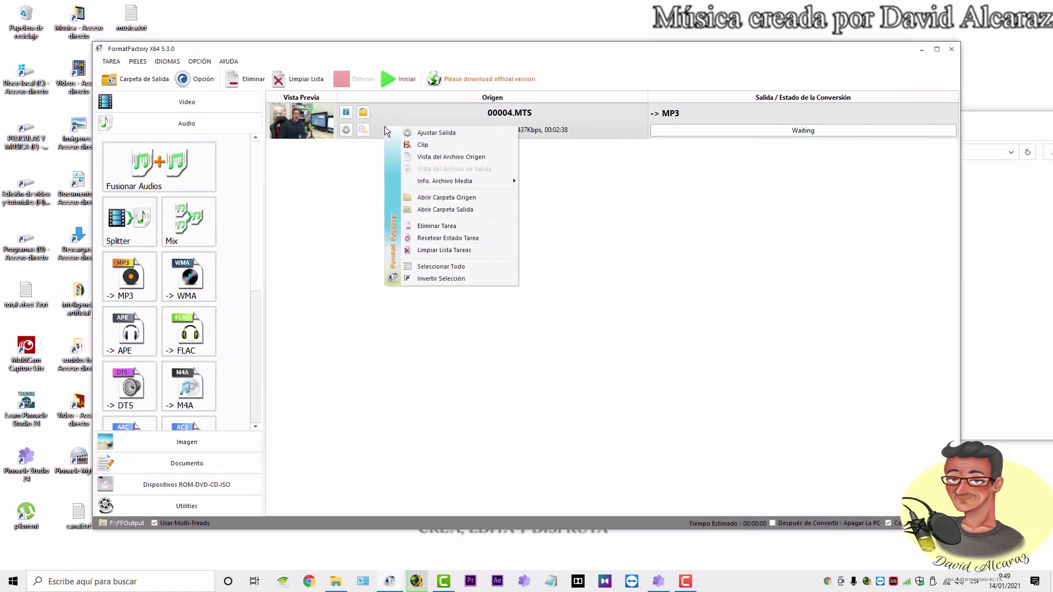
pyautogui.click(432, 133)
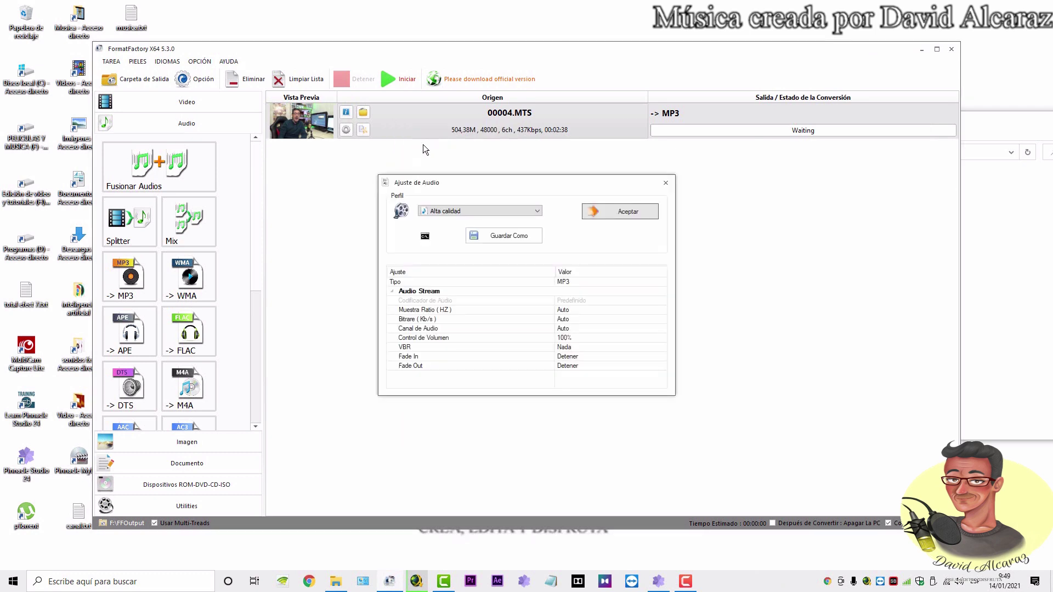
pyautogui.click(492, 213)
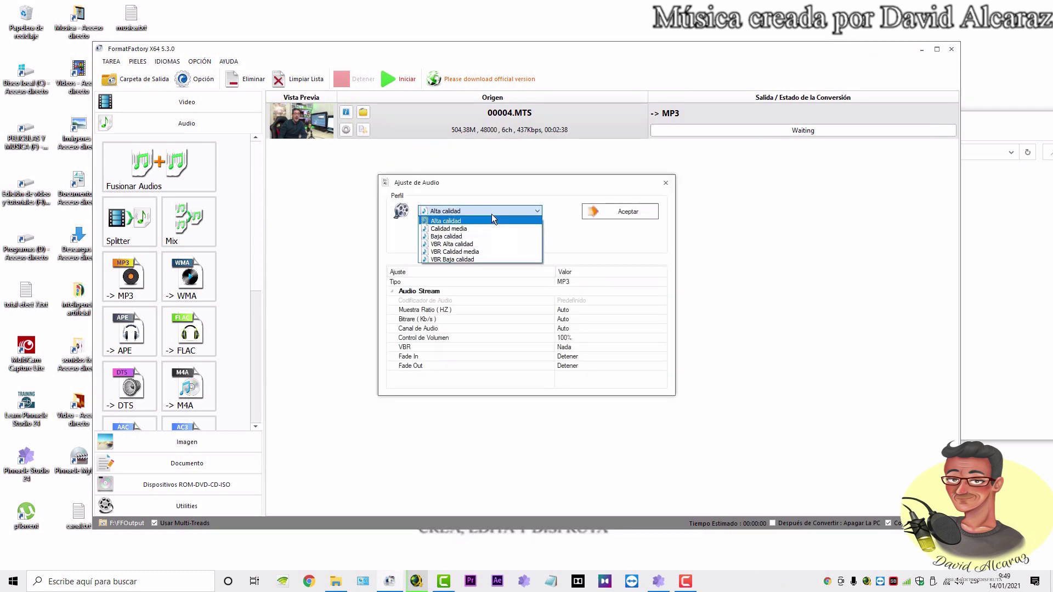
pyautogui.click(453, 221)
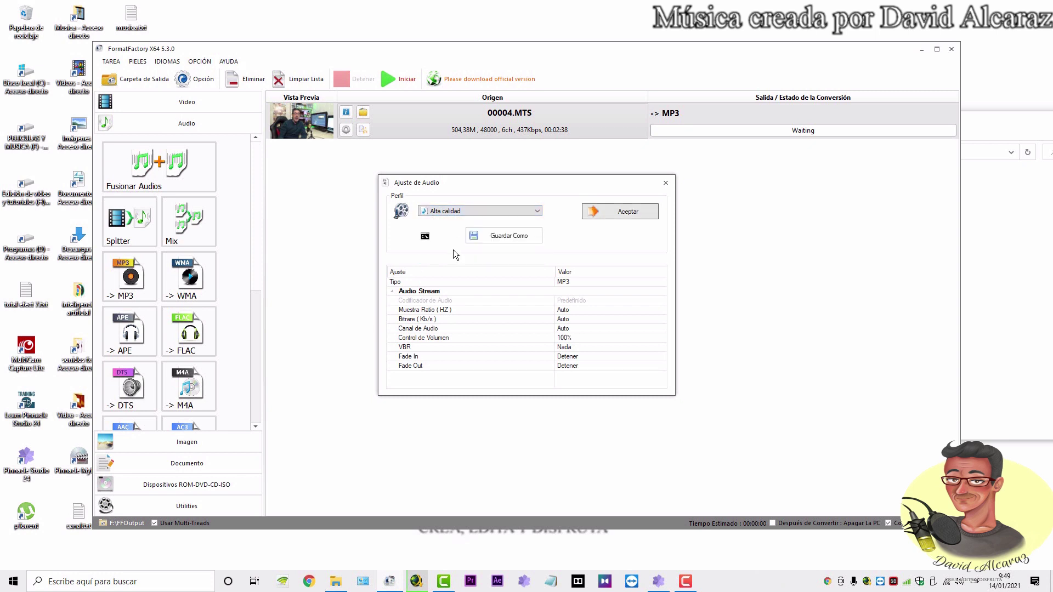
pyautogui.click(613, 311)
pyautogui.click(660, 310)
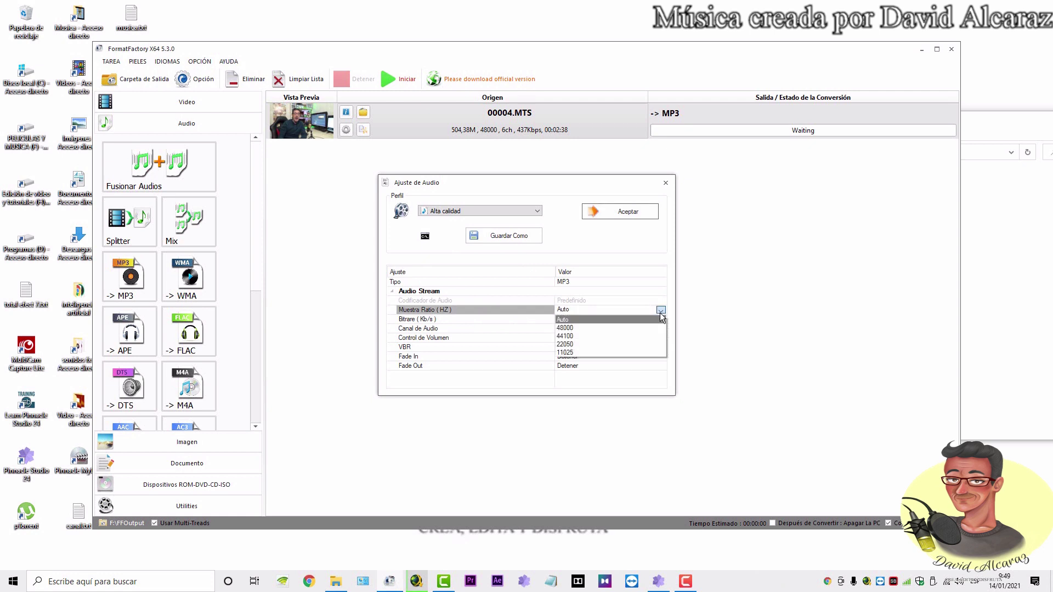
pyautogui.click(565, 328)
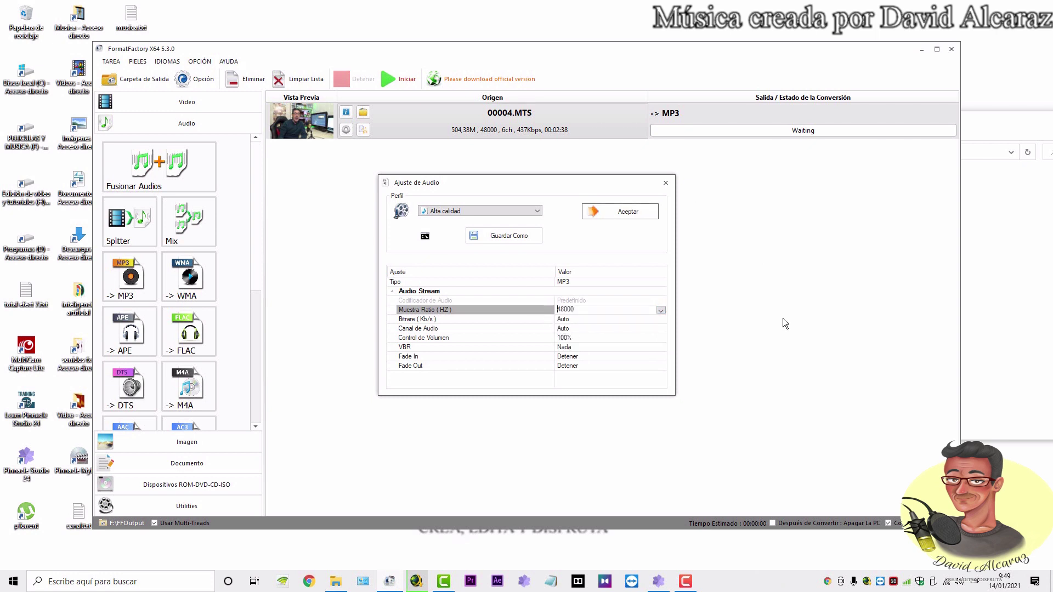
# Step: Set the MP3 output's bitrate to 320 Kb/s and its audio channel to 2 Estéreo
pyautogui.click(645, 318)
pyautogui.click(660, 319)
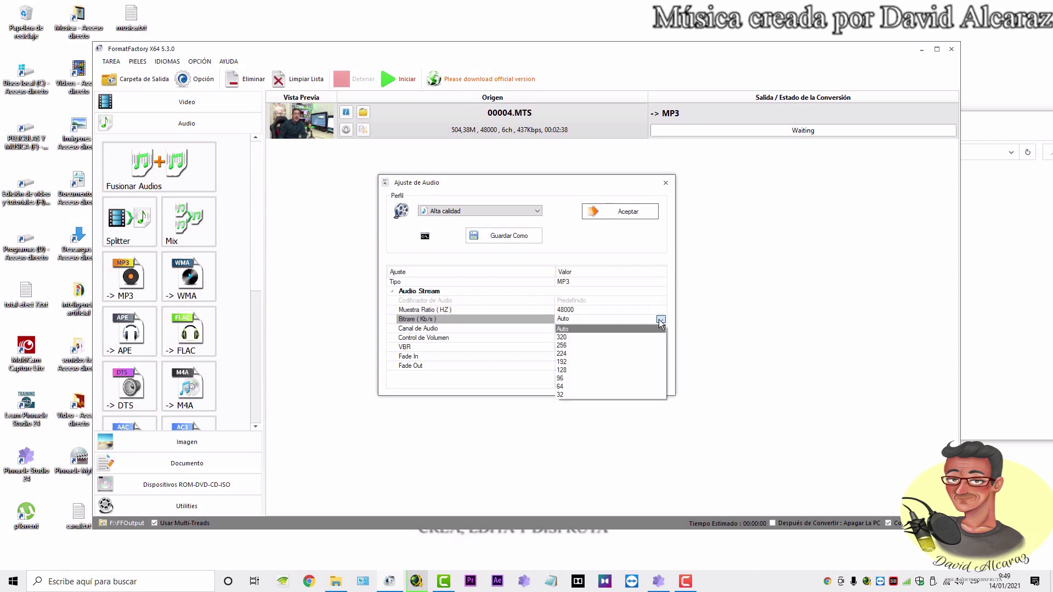
pyautogui.click(569, 336)
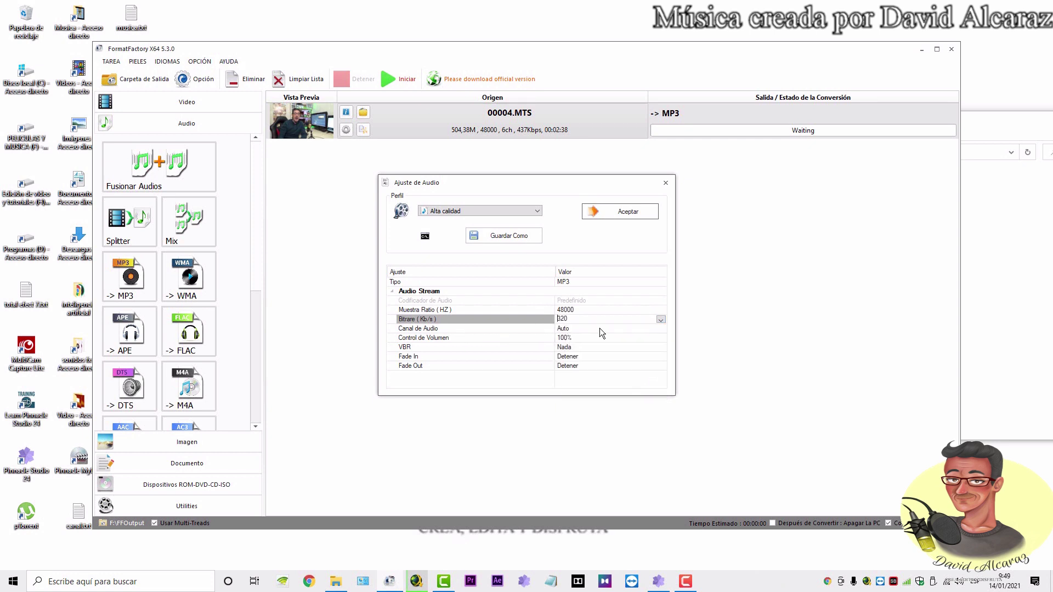
pyautogui.click(649, 329)
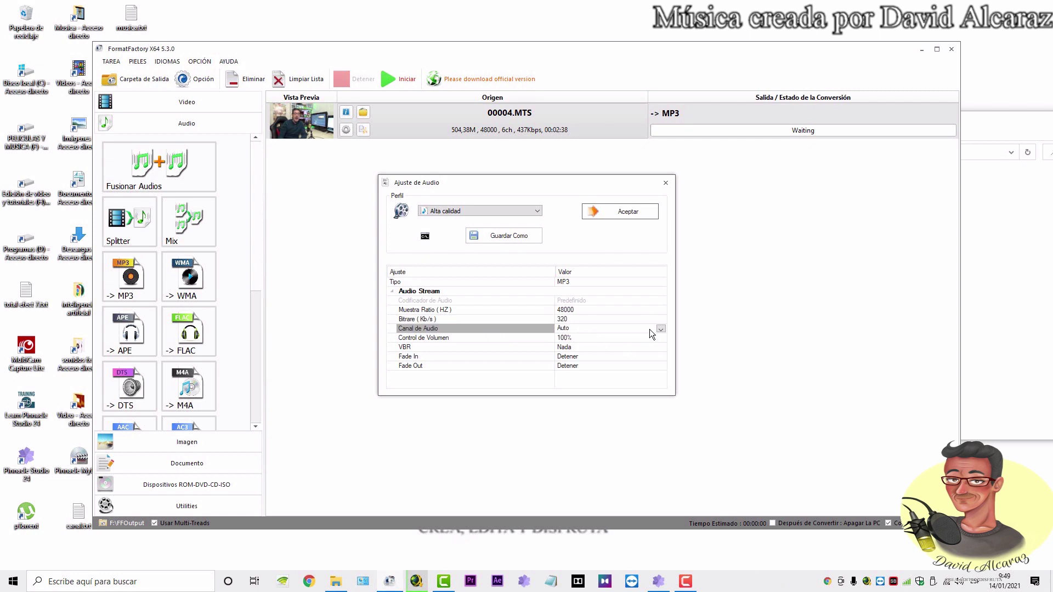
pyautogui.click(661, 329)
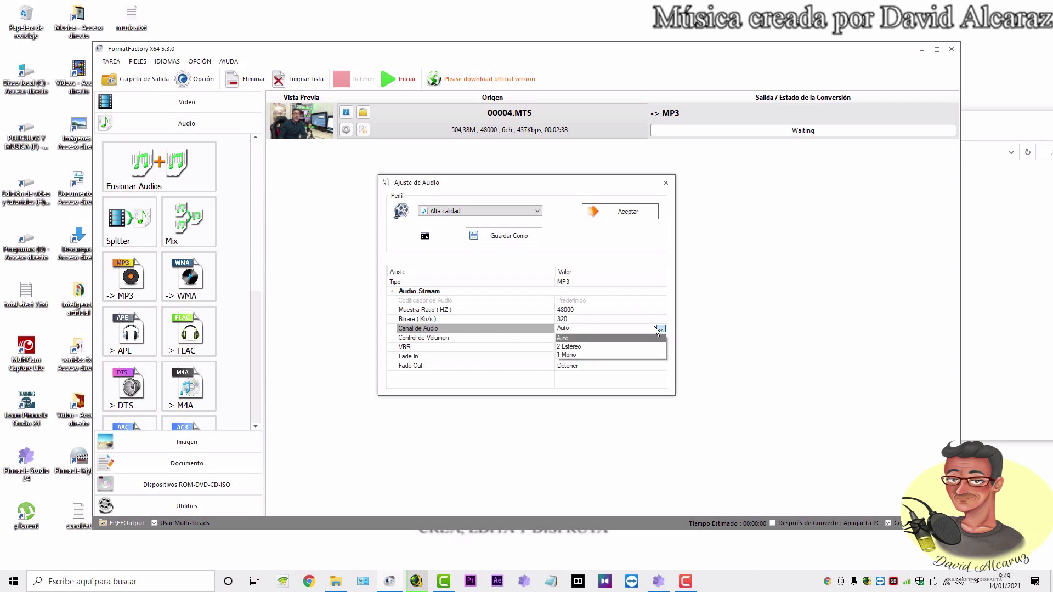
pyautogui.click(596, 345)
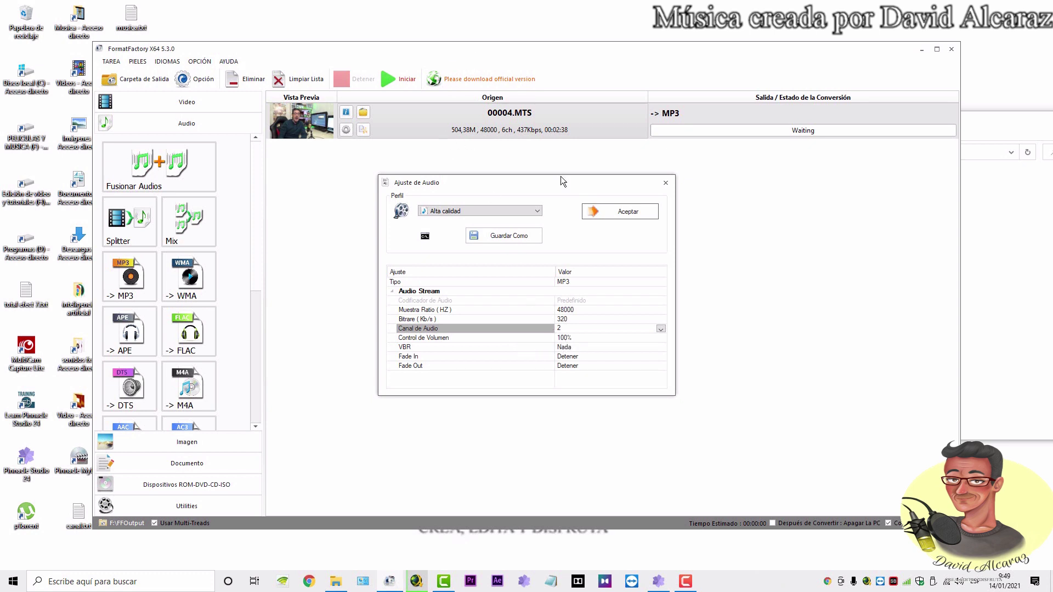
# Step: Accept the MP3 output settings, run the conversion of 00004.MTS and close FormatFactory once it has finished
pyautogui.click(612, 215)
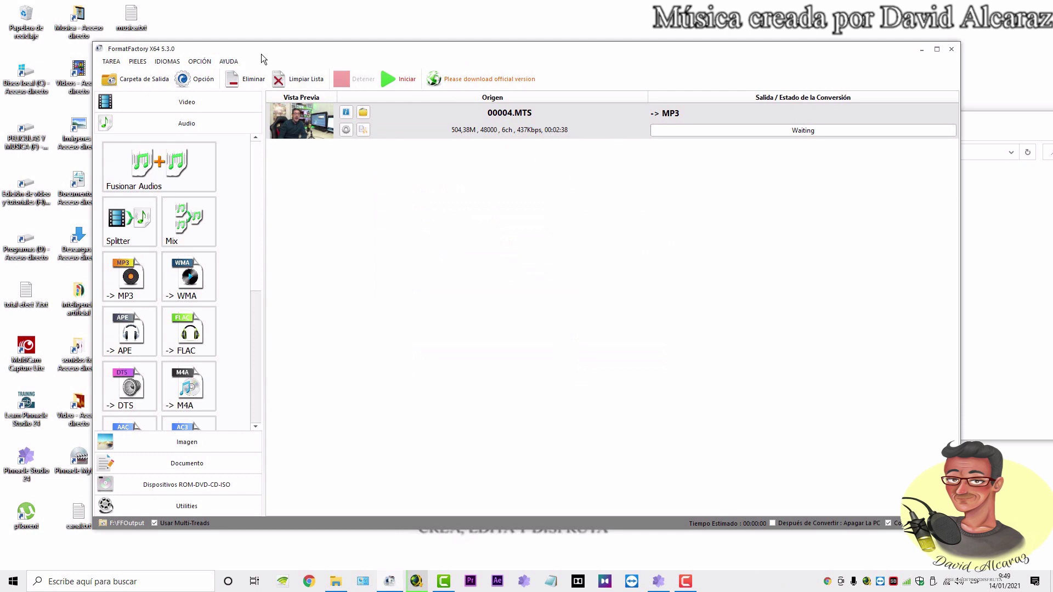
pyautogui.click(395, 83)
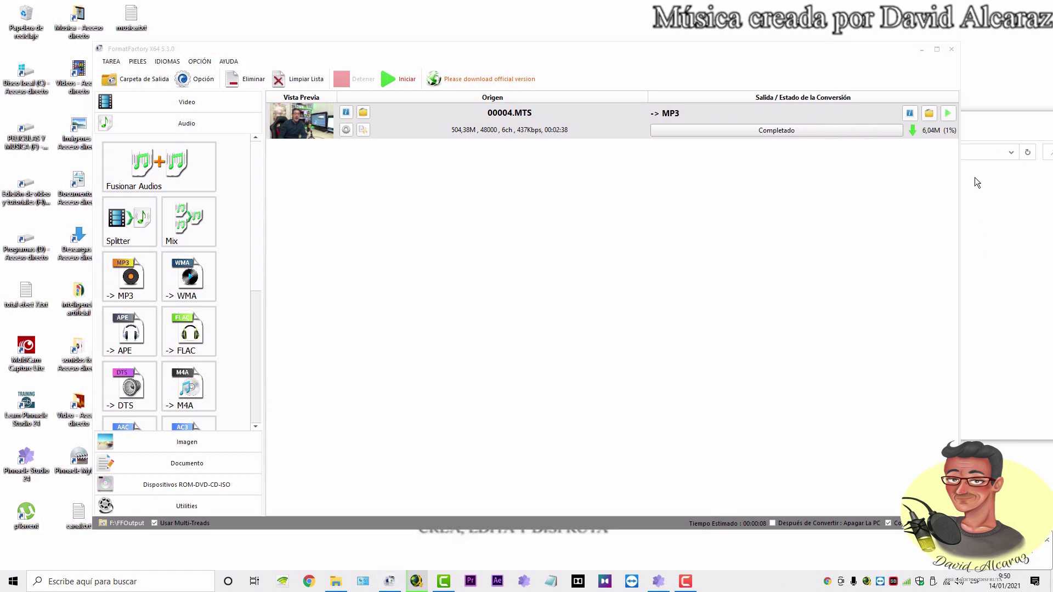
pyautogui.click(952, 53)
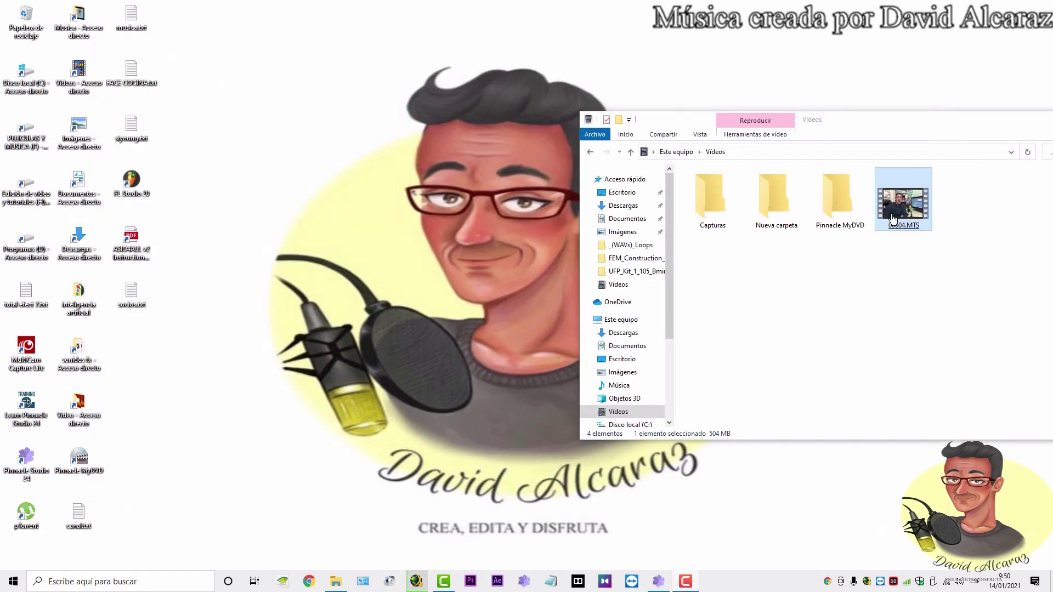
# Step: Locate the converted 00004.mp3 in the FFOutput folder of drive PELICULAS Y MUSICA (F:) and move the folder window aside
pyautogui.moveTo(667, 275); pyautogui.dragTo(662, 330)
pyautogui.click(621, 369)
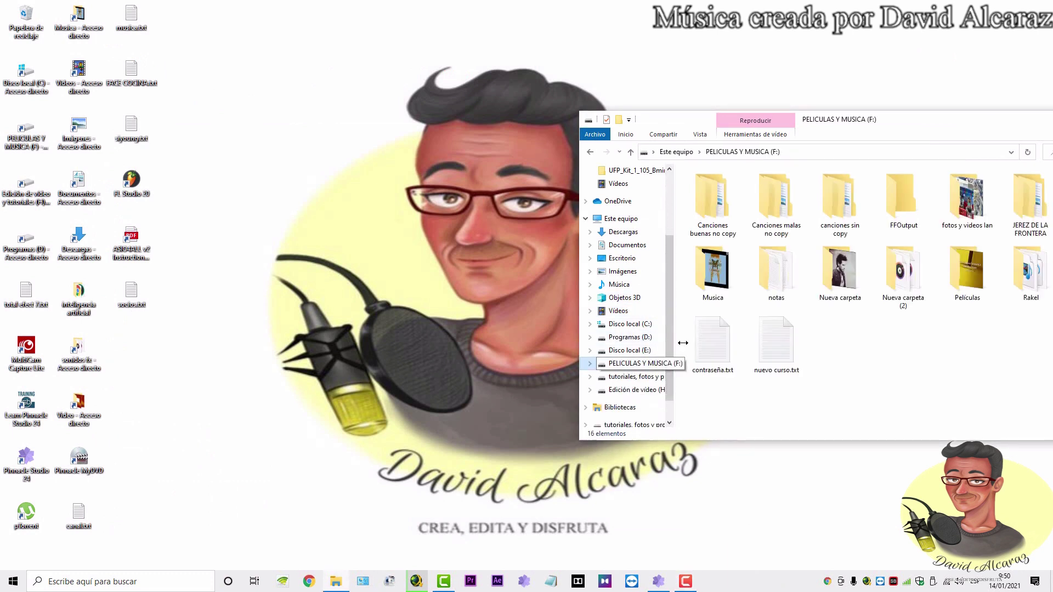
pyautogui.doubleClick(905, 225)
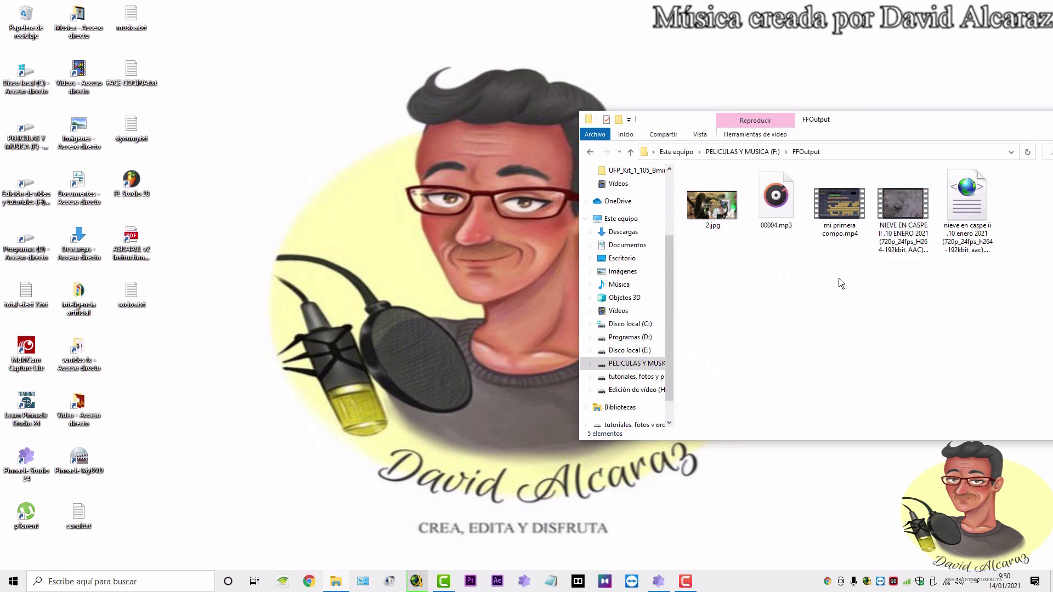
pyautogui.click(775, 233)
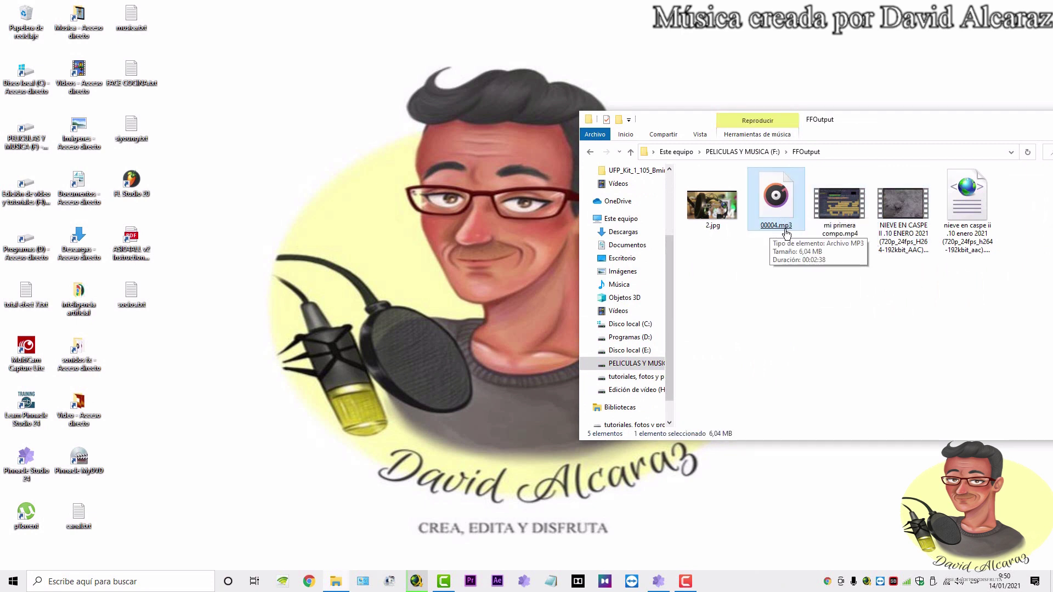
pyautogui.moveTo(929, 123); pyautogui.dragTo(1042, 141)
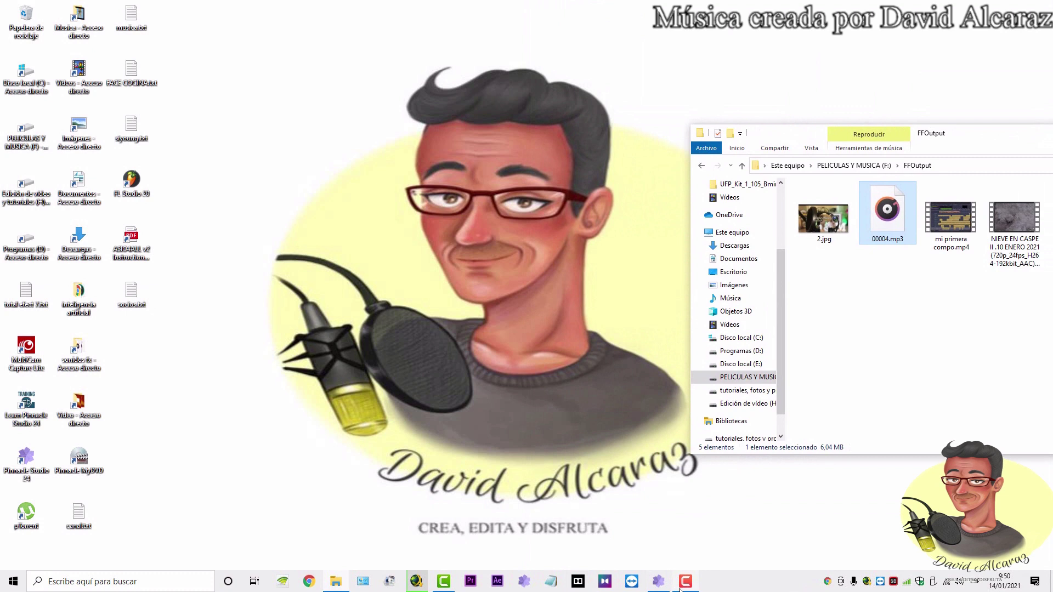
# Step: In Pinnacle Studio, add 00004.mp3 from FFOutput to Pista A/V (3) and close the gap before it
pyautogui.click(661, 584)
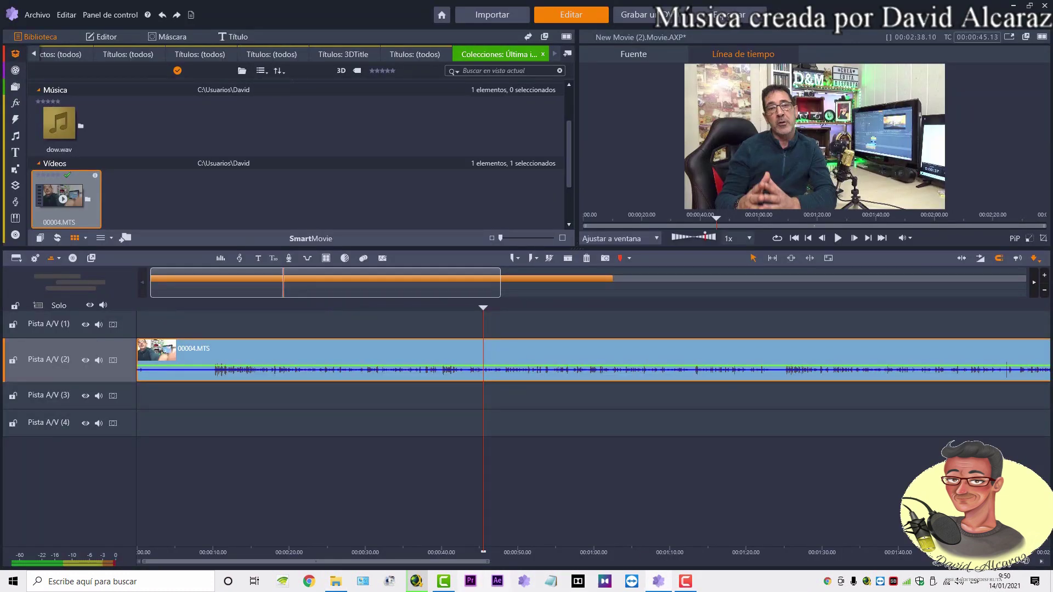
pyautogui.click(336, 583)
pyautogui.moveTo(887, 215); pyautogui.dragTo(327, 393)
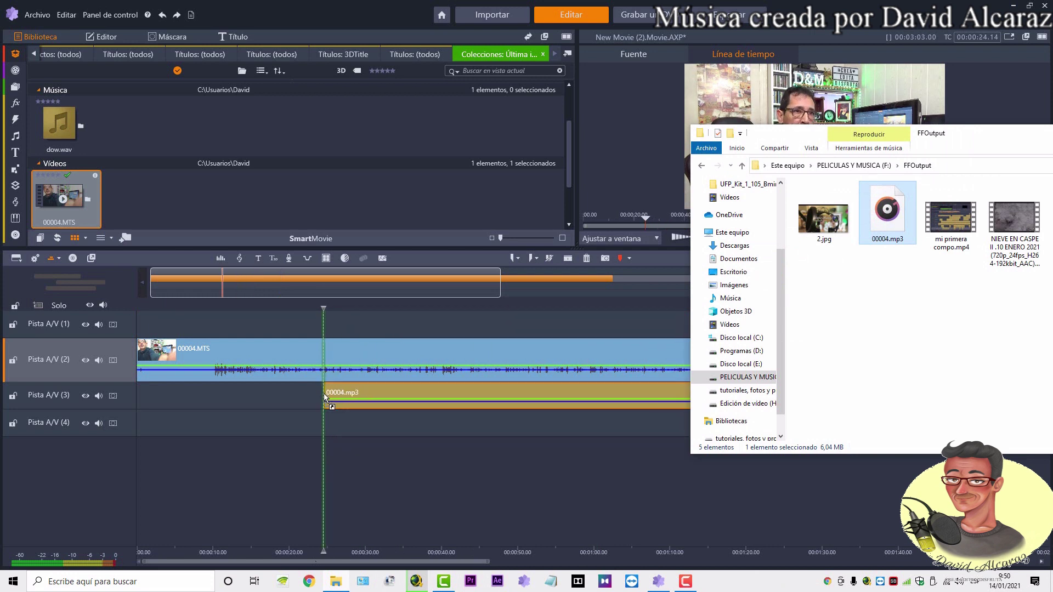
pyautogui.rightClick(286, 400)
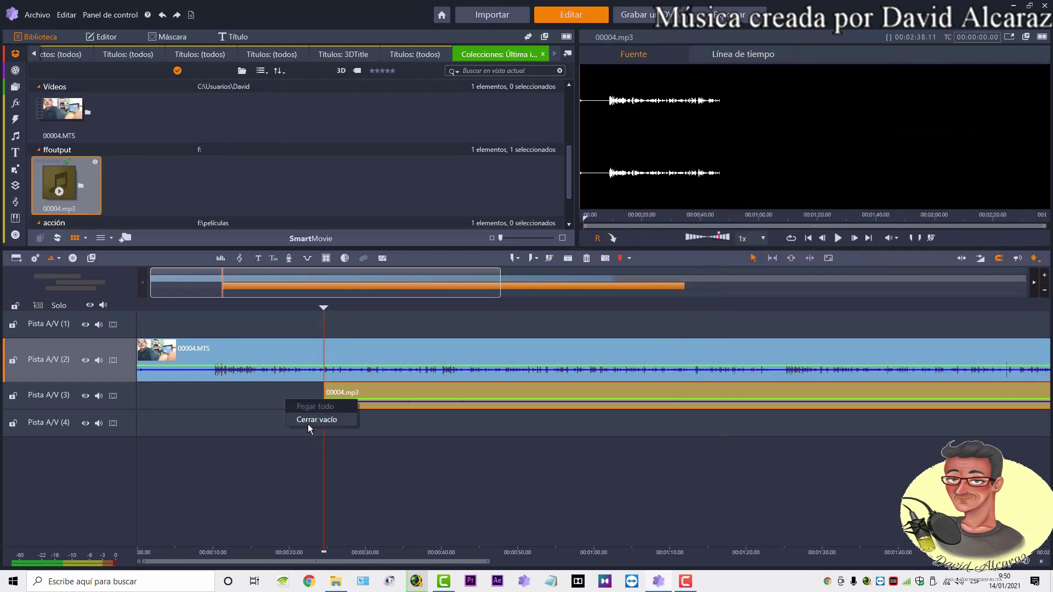
pyautogui.click(308, 418)
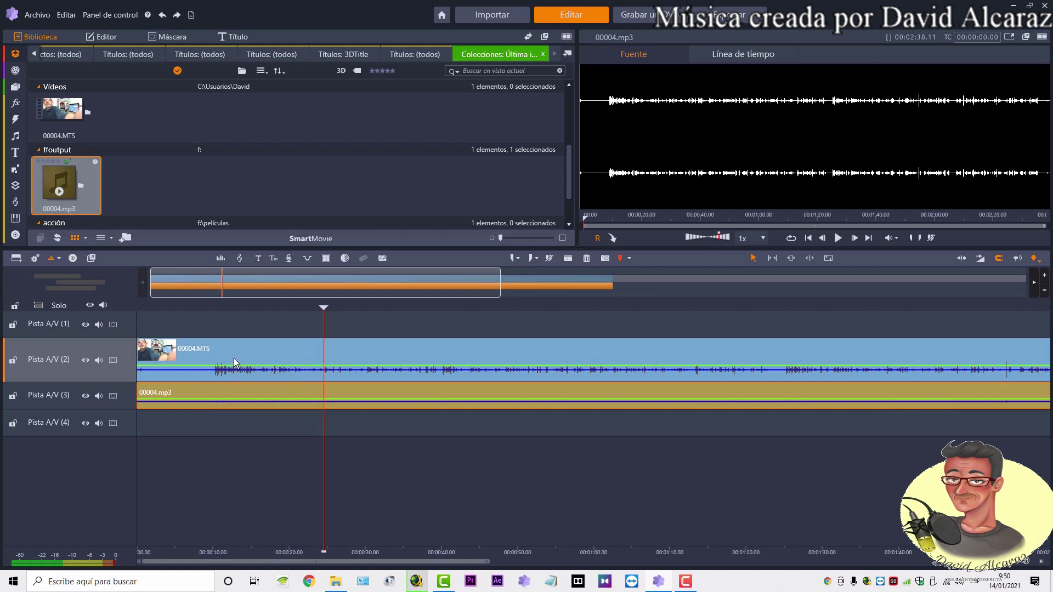
# Step: Play the timeline from about 9 seconds, mute the audio of Pista A/V (2) and play again to hear the MP3 alone
pyautogui.moveTo(225, 304); pyautogui.dragTo(209, 305)
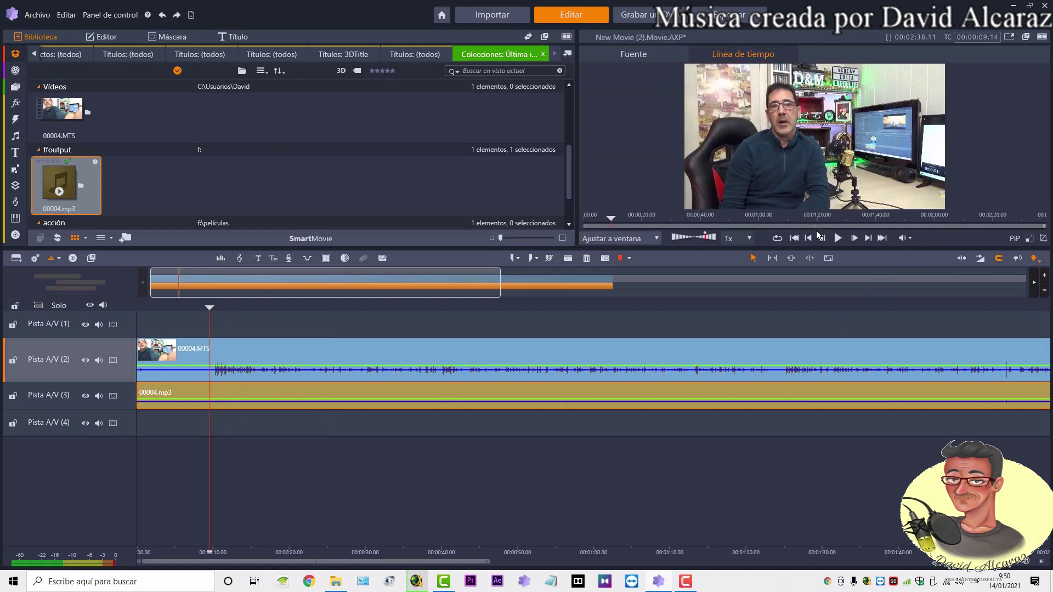
pyautogui.click(837, 238)
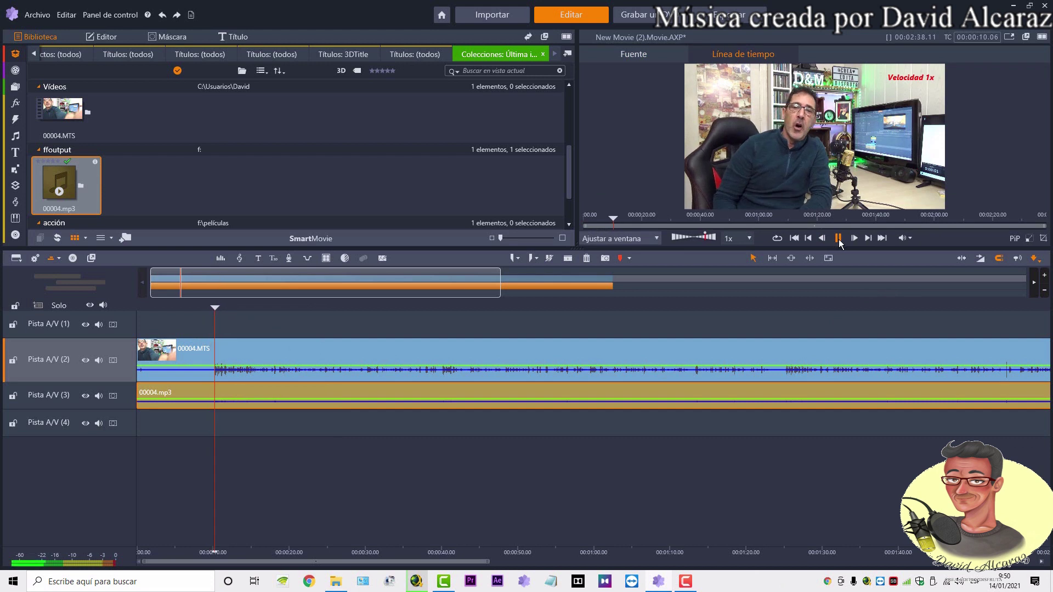
pyautogui.press('space')
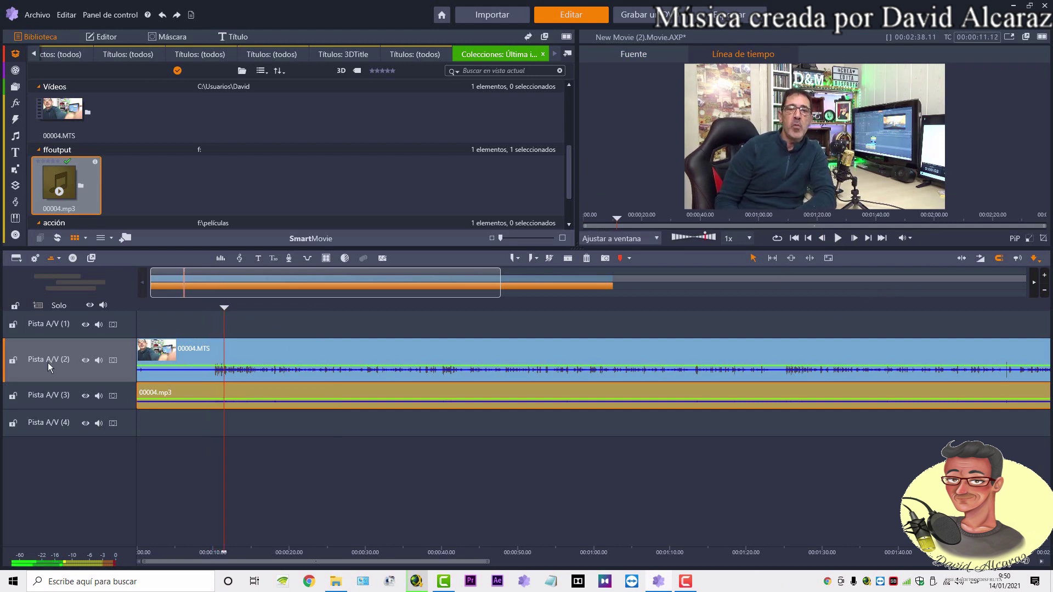
pyautogui.click(99, 360)
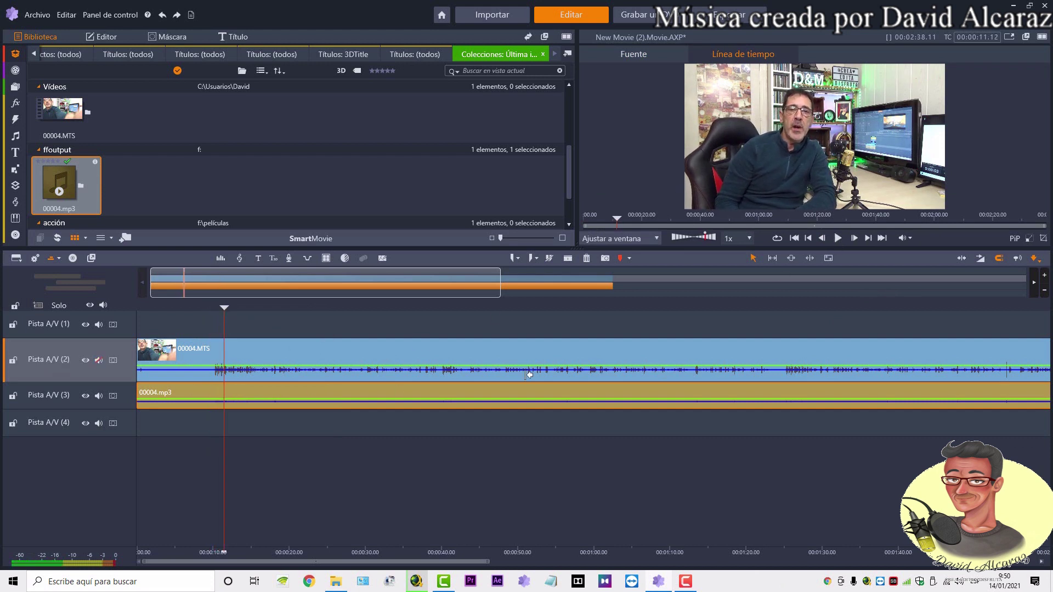
pyautogui.click(838, 240)
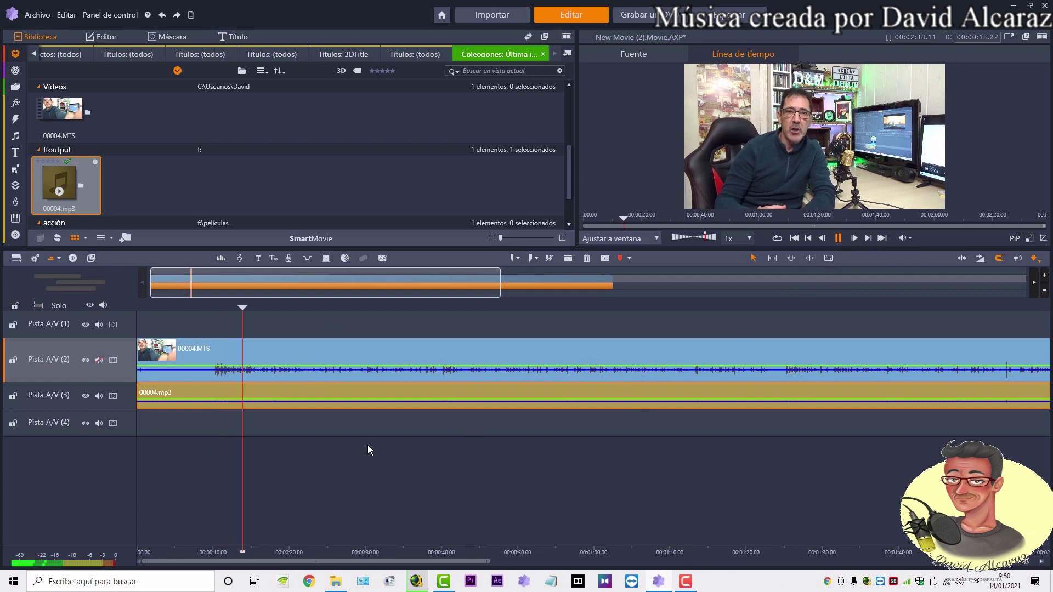
pyautogui.press('space')
# Step: Show the audio mixer, raise the volume of Pista A/V (3) to 7 and the master volume to 7, and listen
pyautogui.click(220, 258)
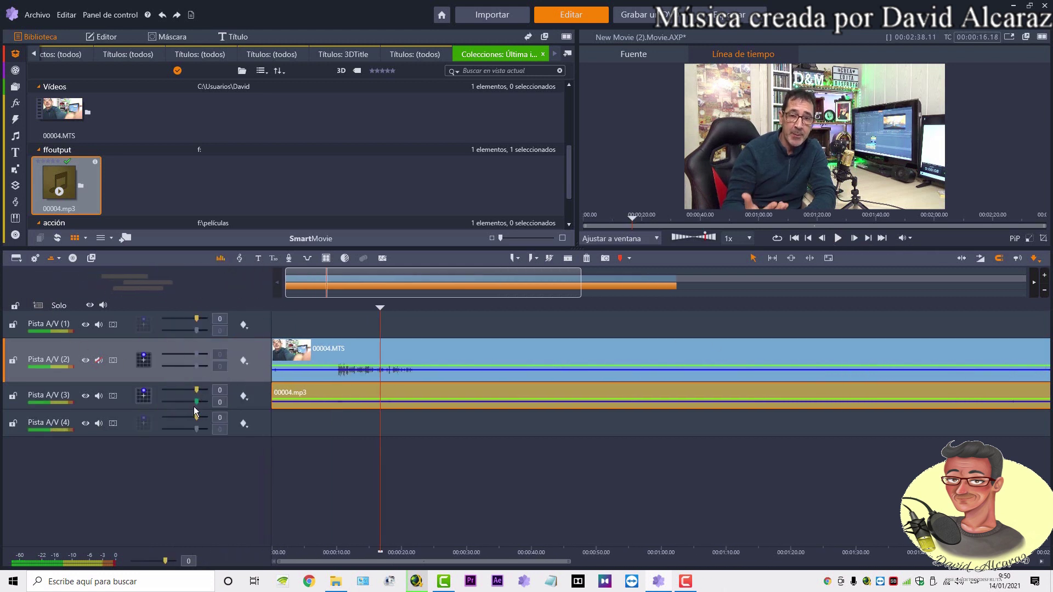
pyautogui.moveTo(196, 390); pyautogui.dragTo(205, 390)
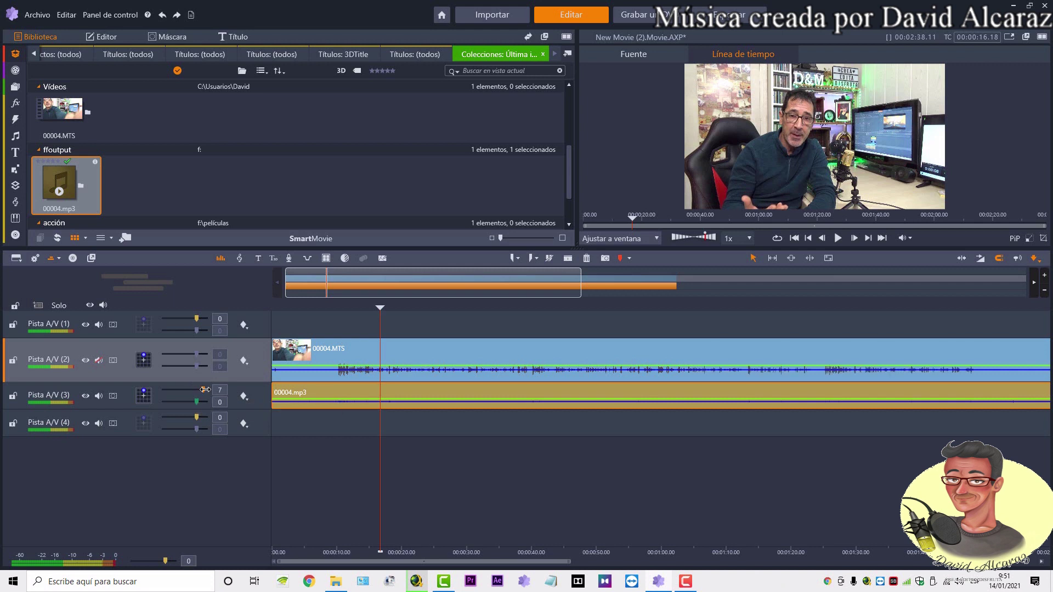
pyautogui.click(838, 238)
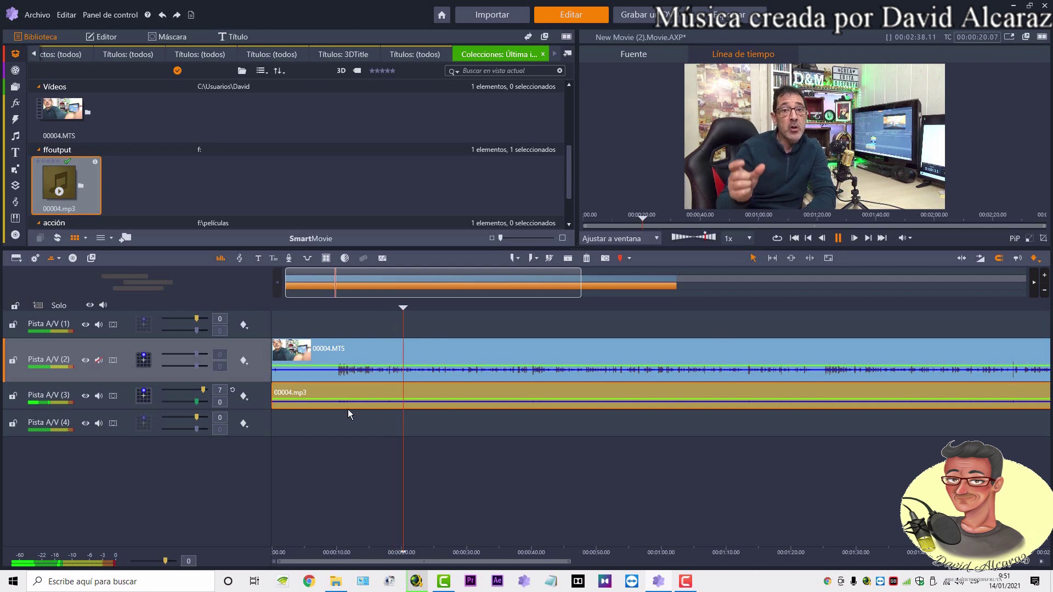
pyautogui.moveTo(164, 560); pyautogui.dragTo(174, 561)
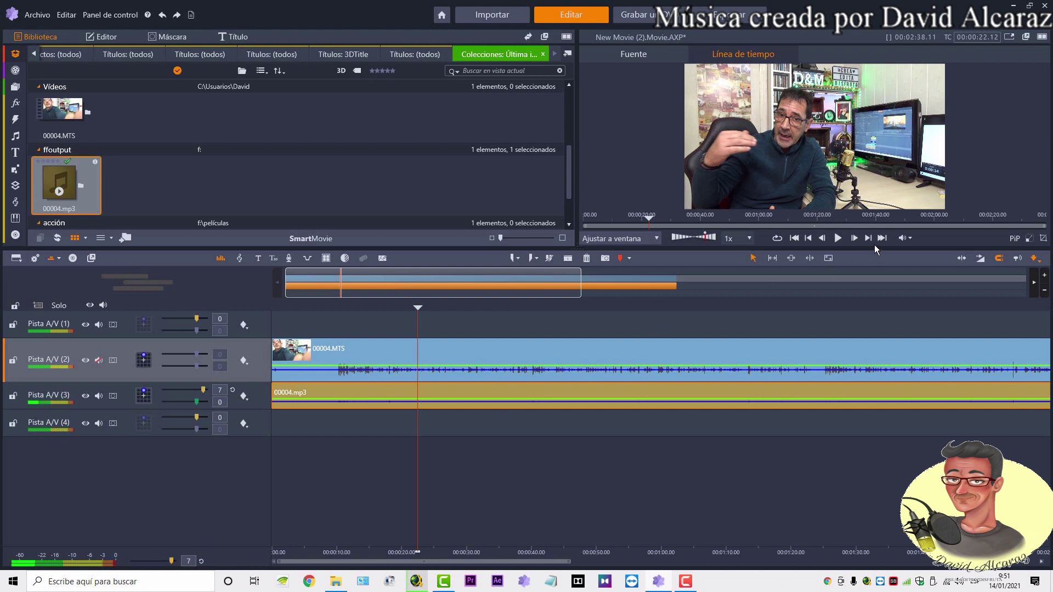
pyautogui.click(837, 239)
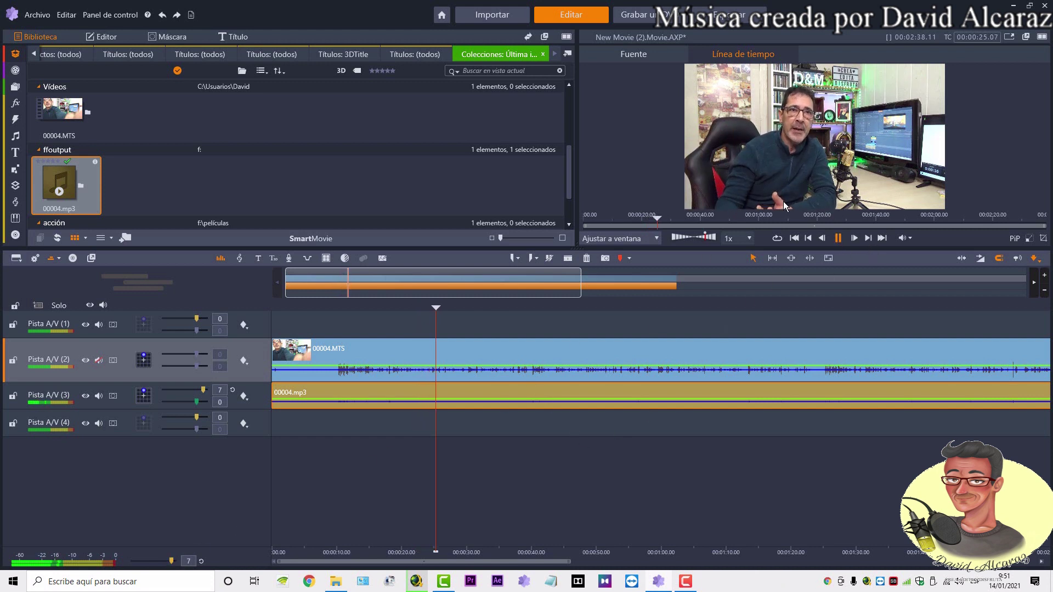
pyautogui.press('space')
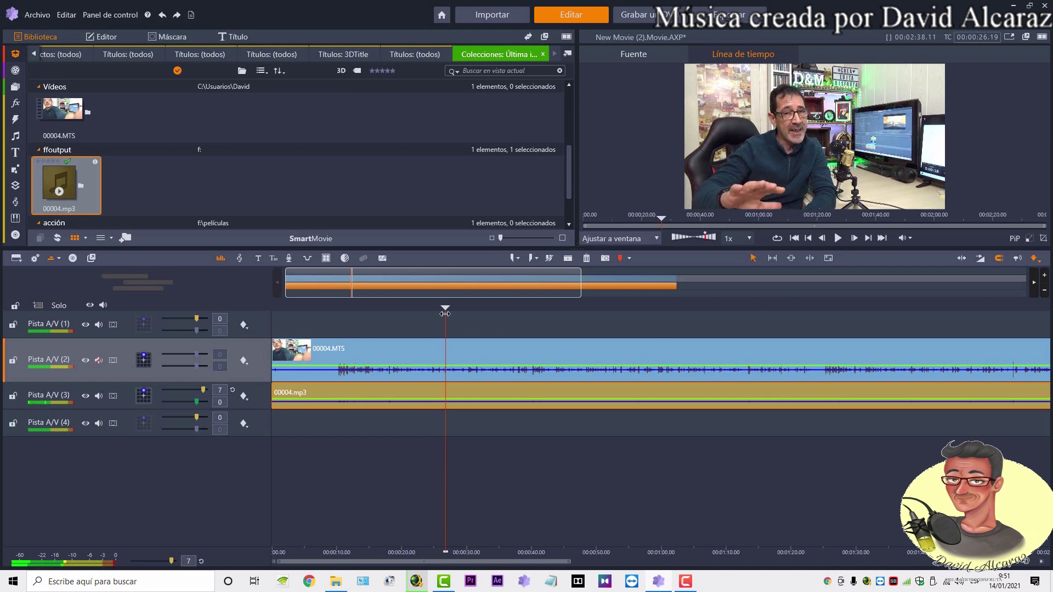
# Step: Select both the 00004.MTS and 00004.mp3 clips and split them together at 00:01:24.04
pyautogui.moveTo(445, 308); pyautogui.dragTo(422, 308)
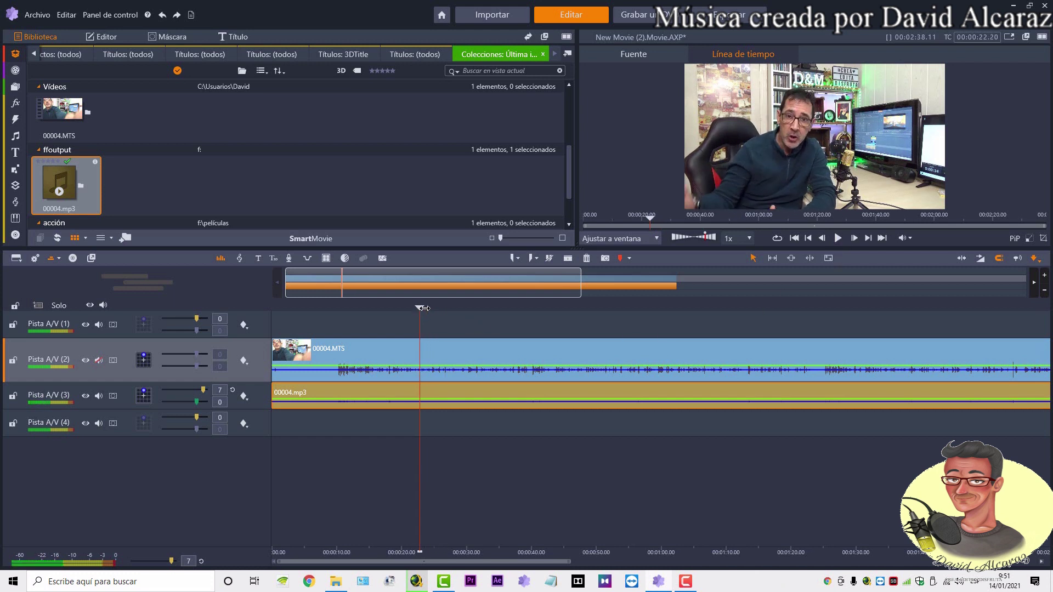
pyautogui.moveTo(373, 334); pyautogui.dragTo(367, 436)
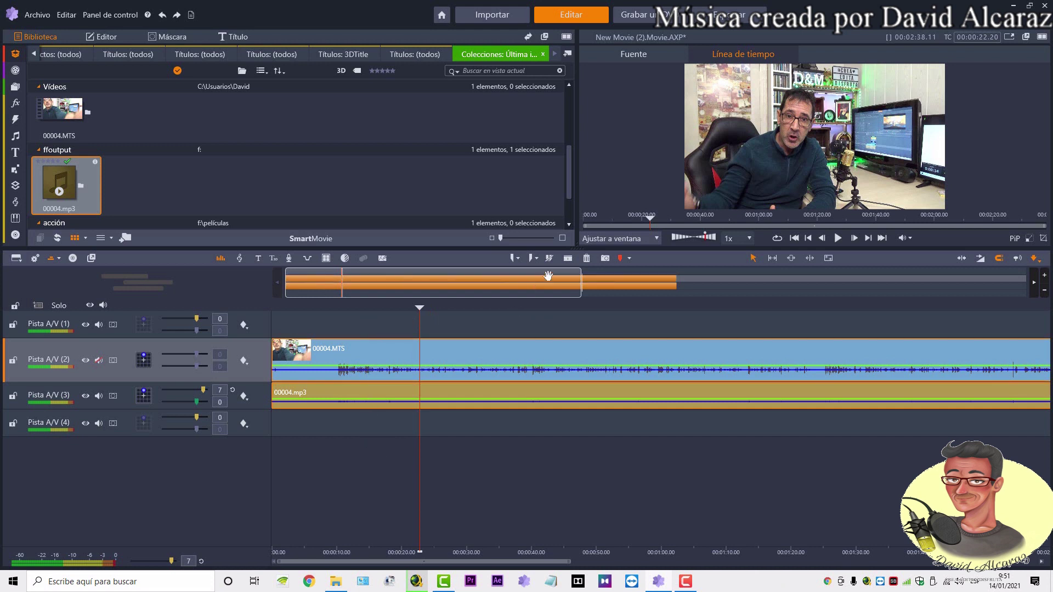
pyautogui.moveTo(420, 307)
pyautogui.mouseDown()
pyautogui.moveTo(392, 305)
pyautogui.moveTo(818, 308)
pyautogui.mouseUp()
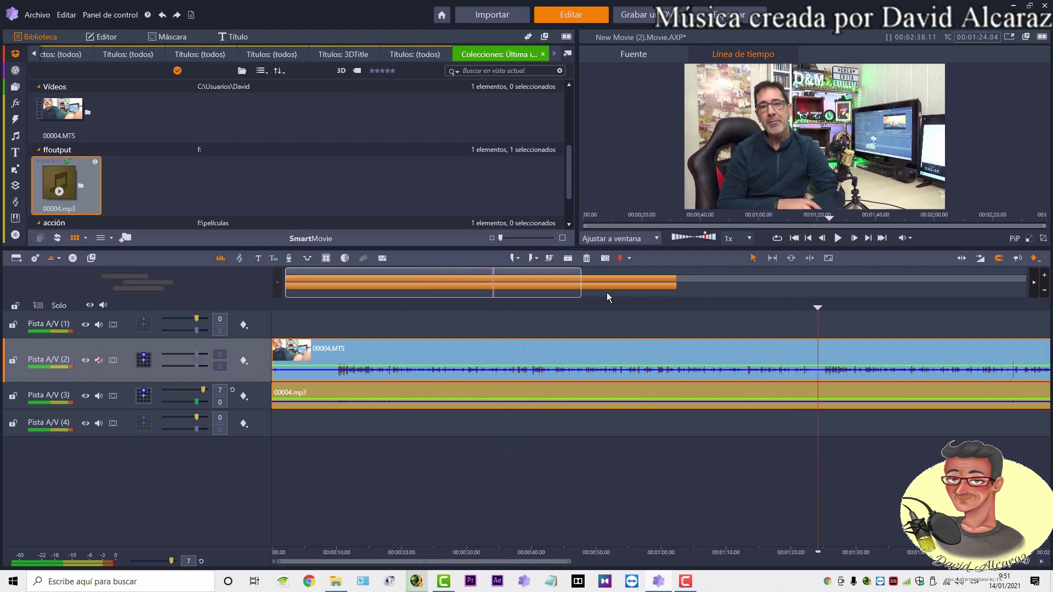
pyautogui.click(568, 258)
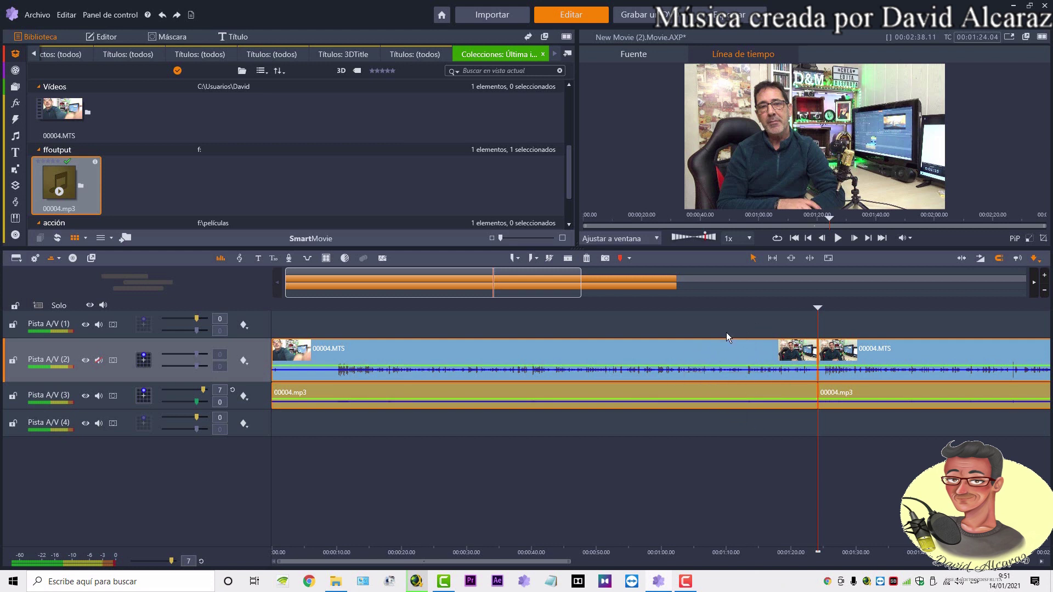
# Step: Delete all video and audio clips from the timeline
pyautogui.moveTo(703, 321); pyautogui.dragTo(934, 412)
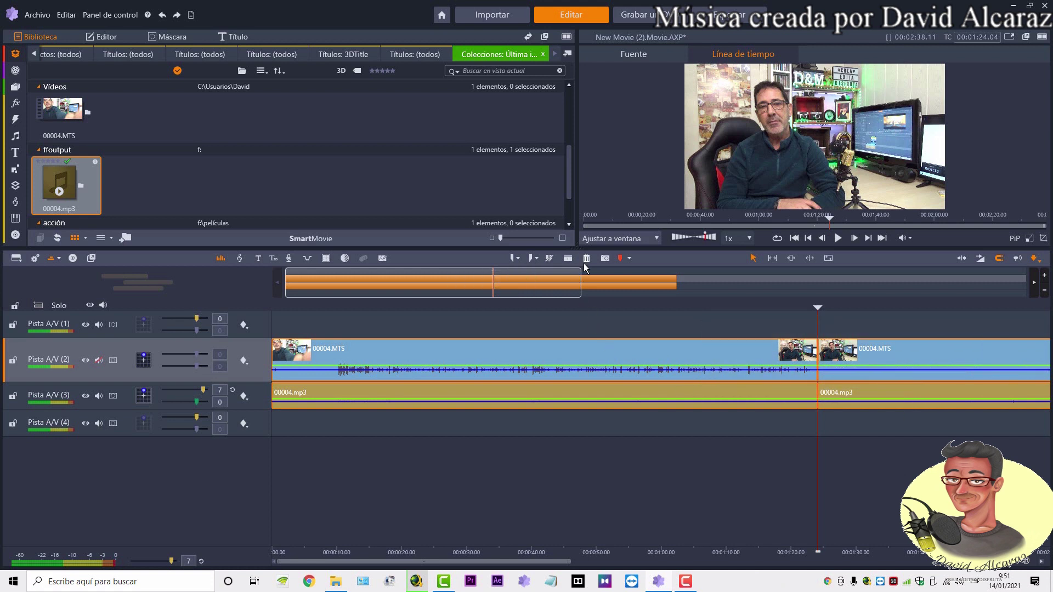
pyautogui.click(586, 258)
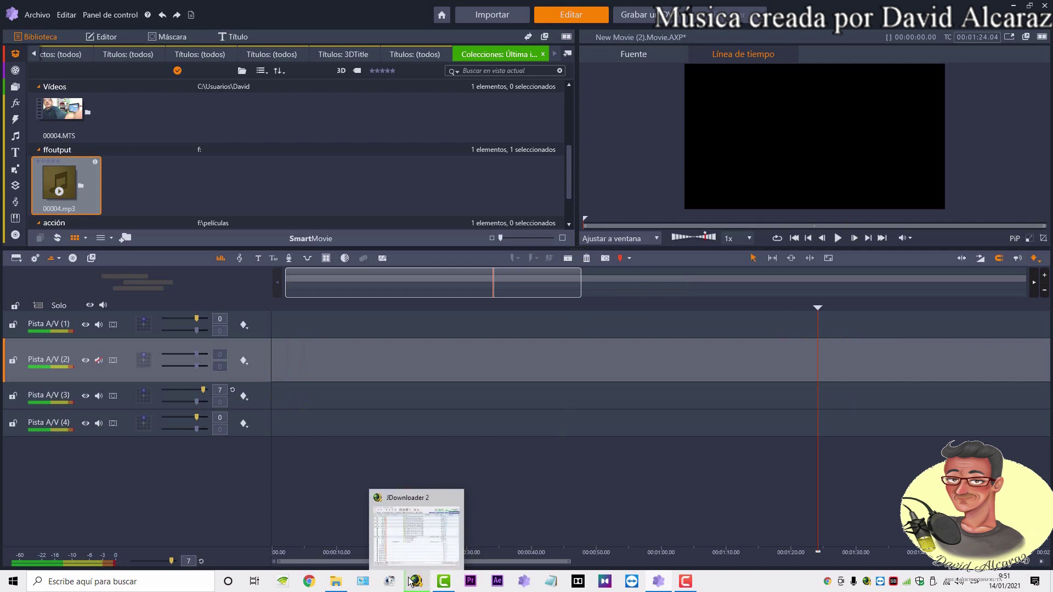
# Step: Switch to FormatFactory, start an MP4 video conversion task and add 00004.MTS from the Vídeos folder
pyautogui.click(388, 583)
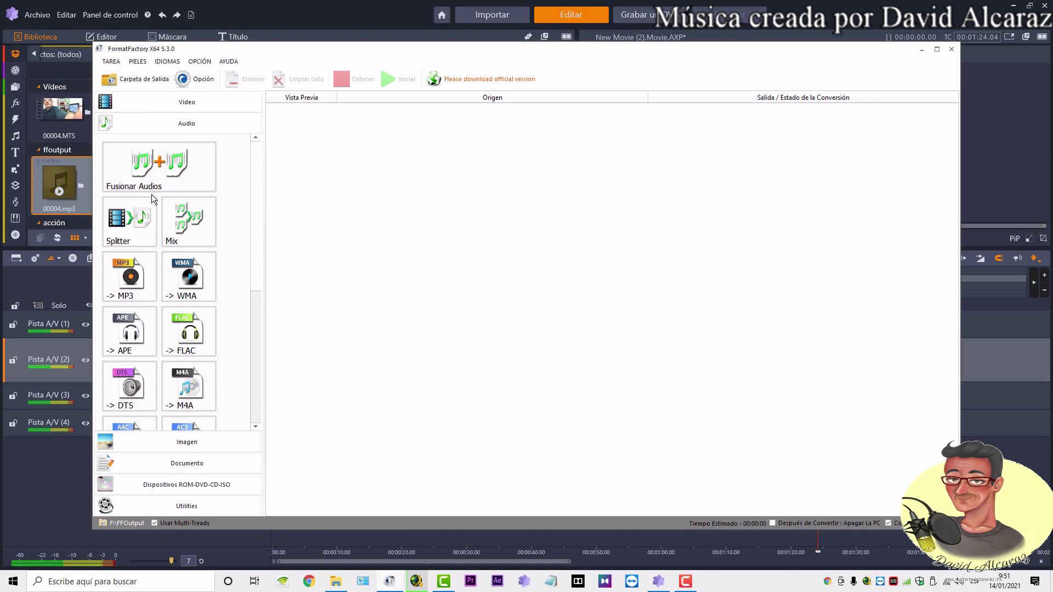
pyautogui.click(178, 109)
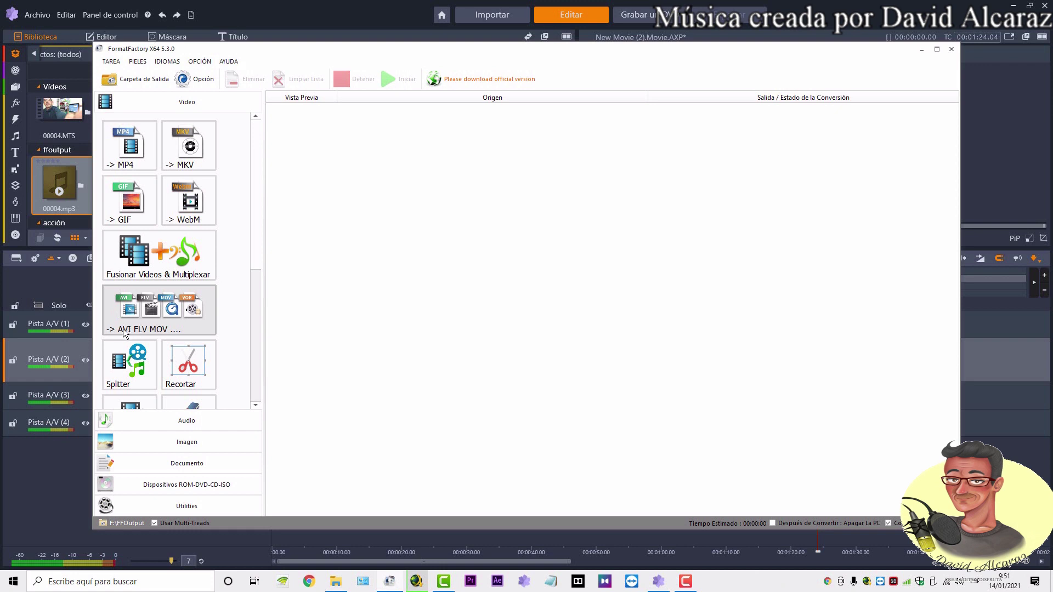
pyautogui.click(143, 150)
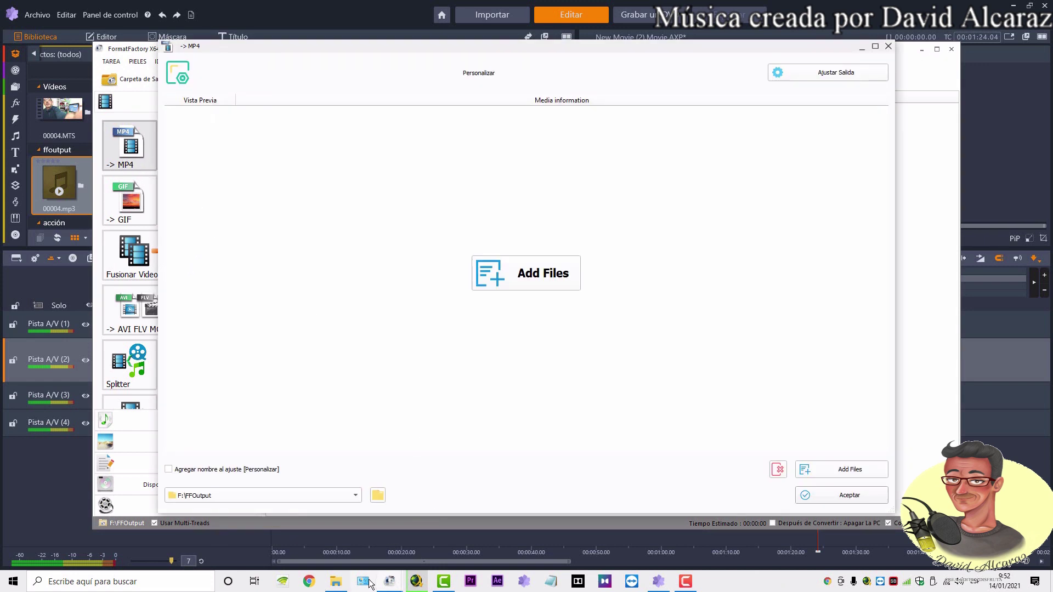
pyautogui.click(338, 583)
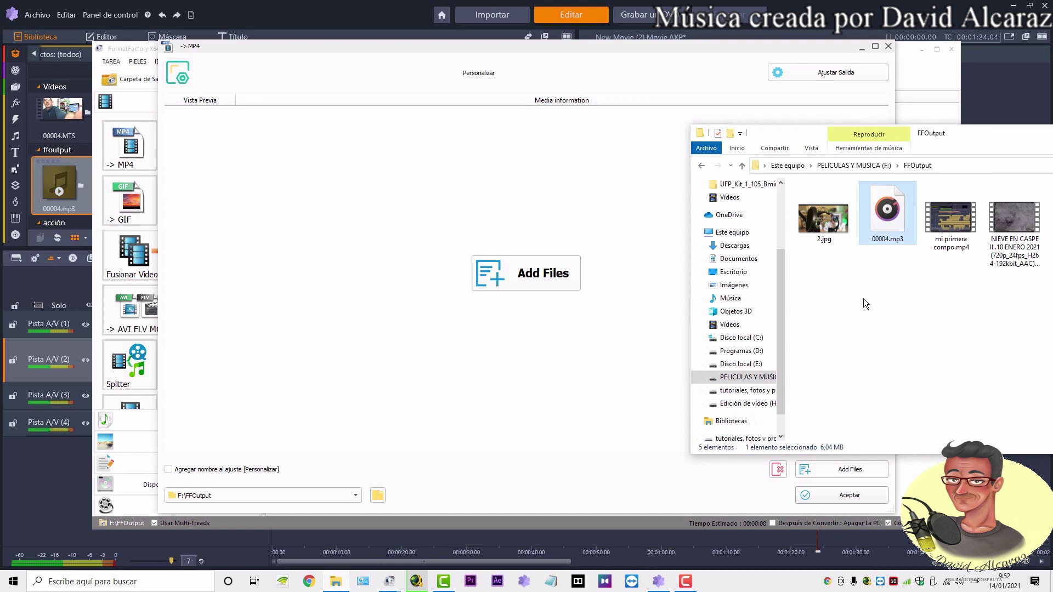
pyautogui.click(729, 324)
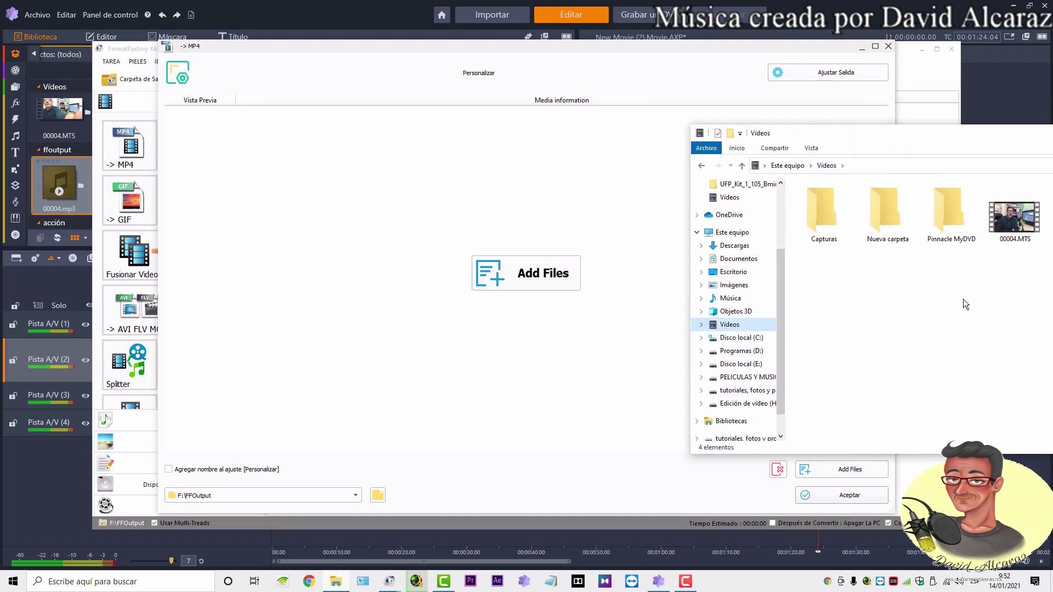
pyautogui.click(1015, 232)
pyautogui.moveTo(1013, 219); pyautogui.dragTo(554, 300)
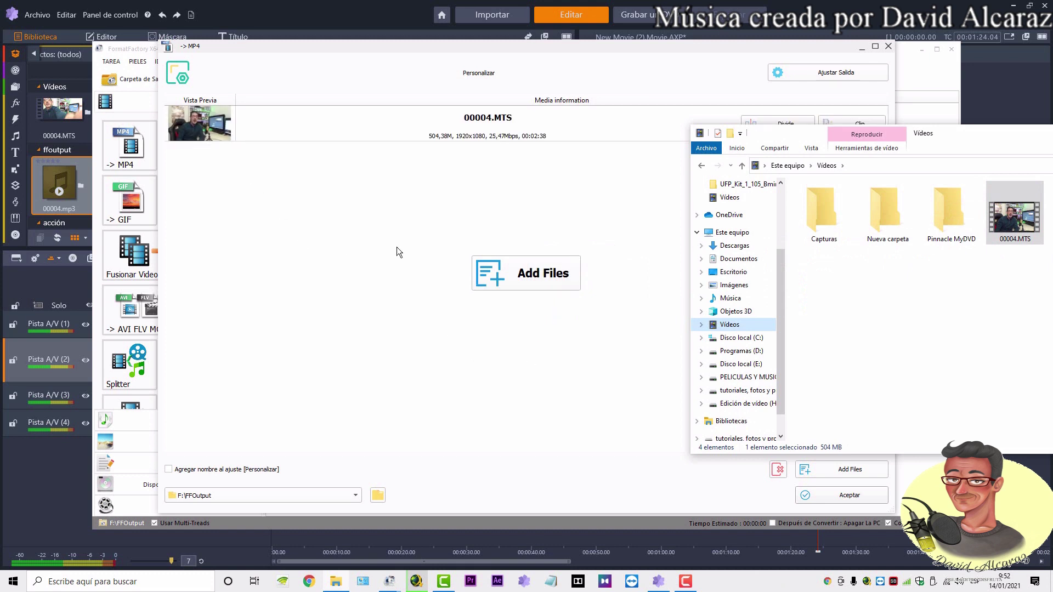
# Step: Accept the Personalizar MP4 output settings, confirm the conversion of 00004.MTS to F:\FFOutput and start it
pyautogui.click(821, 77)
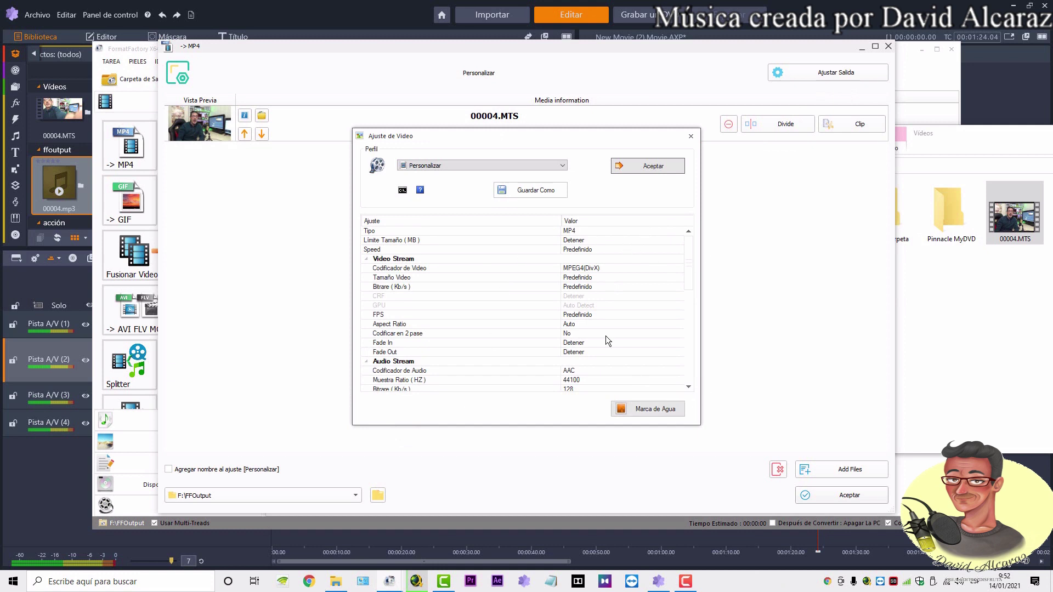
pyautogui.click(623, 168)
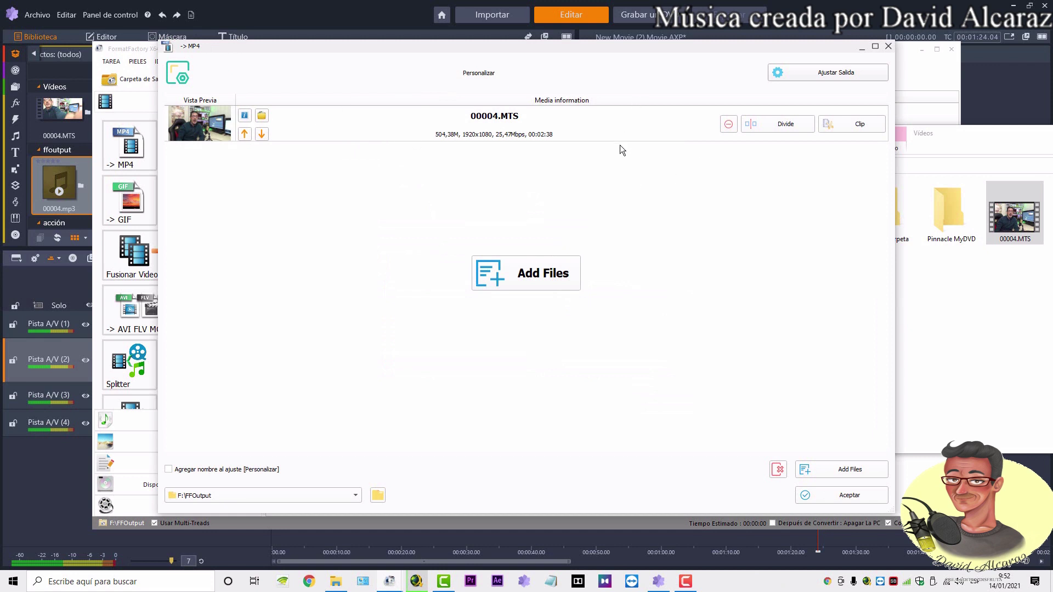
pyautogui.click(850, 501)
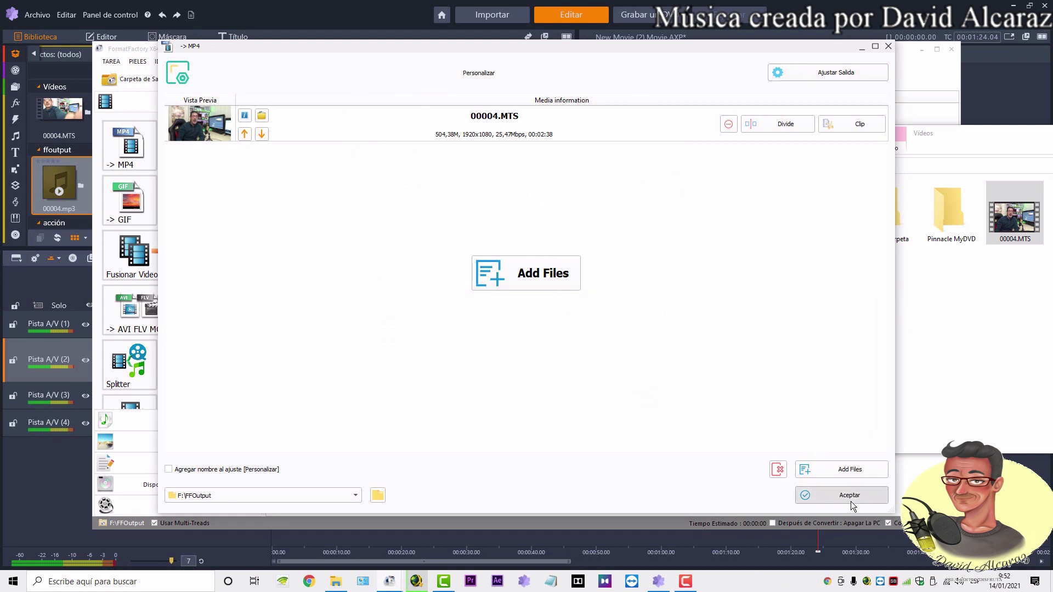
pyautogui.click(403, 80)
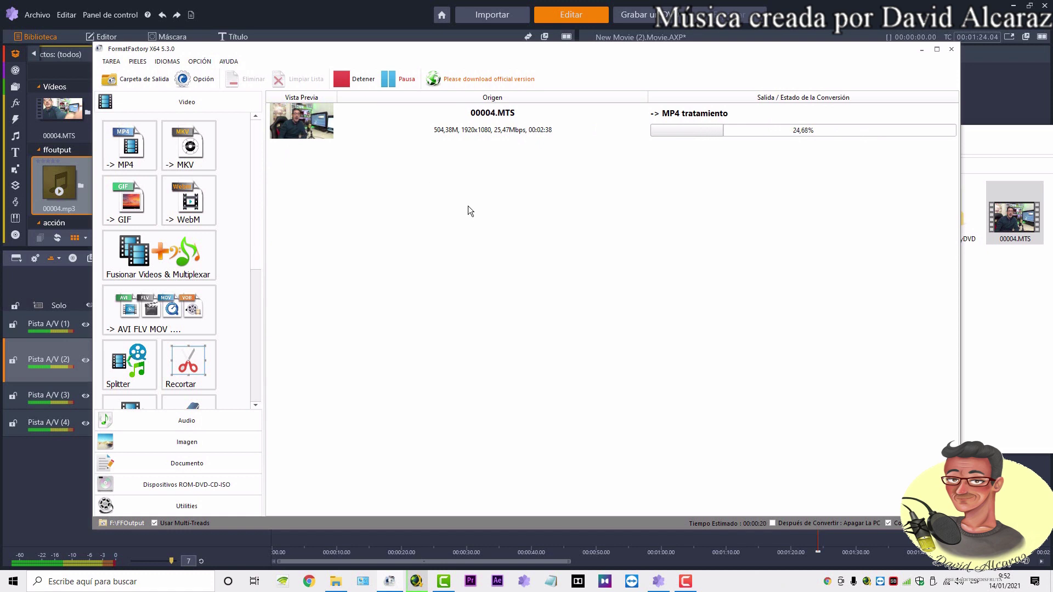
# Step: Browse the pinnacle ultimate 24 folder on drive D: down to the 64bit folder of PinnacleStudio24
pyautogui.click(975, 140)
pyautogui.moveTo(975, 140); pyautogui.dragTo(730, 112)
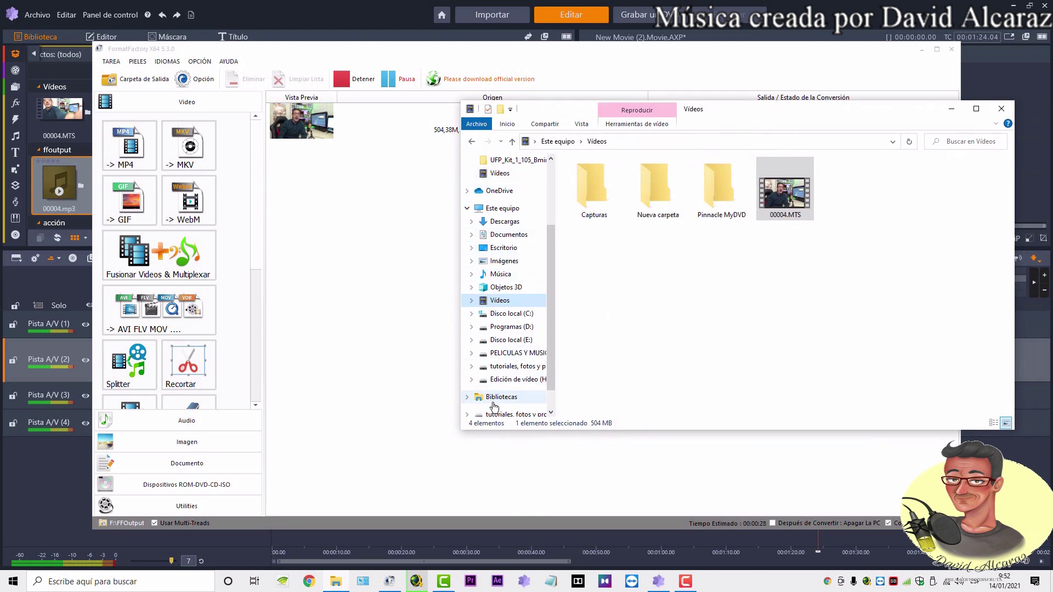
pyautogui.scroll(-1, 496, 384)
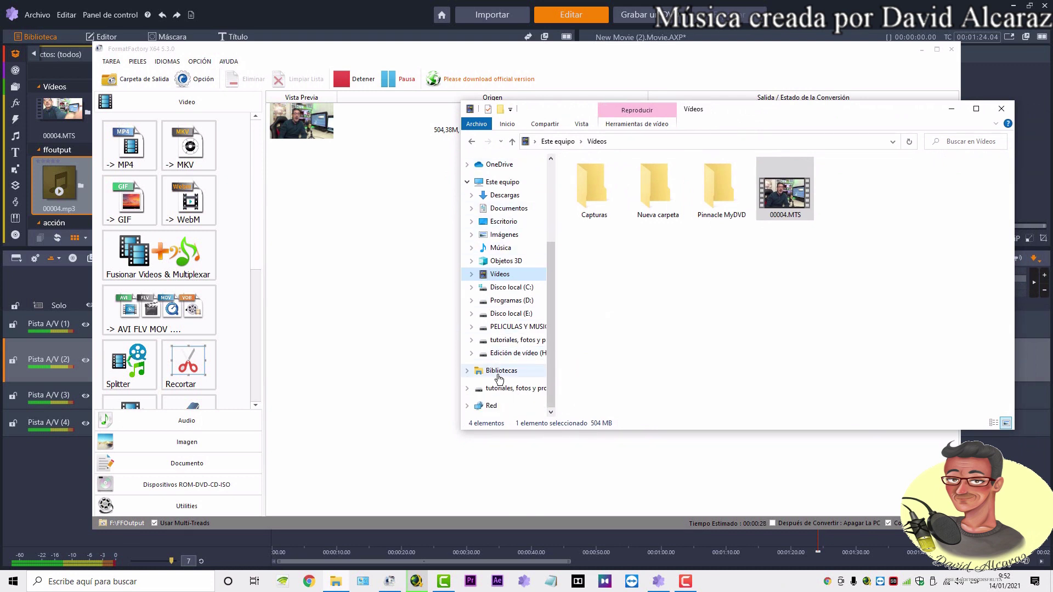
pyautogui.click(491, 301)
pyautogui.doubleClick(770, 206)
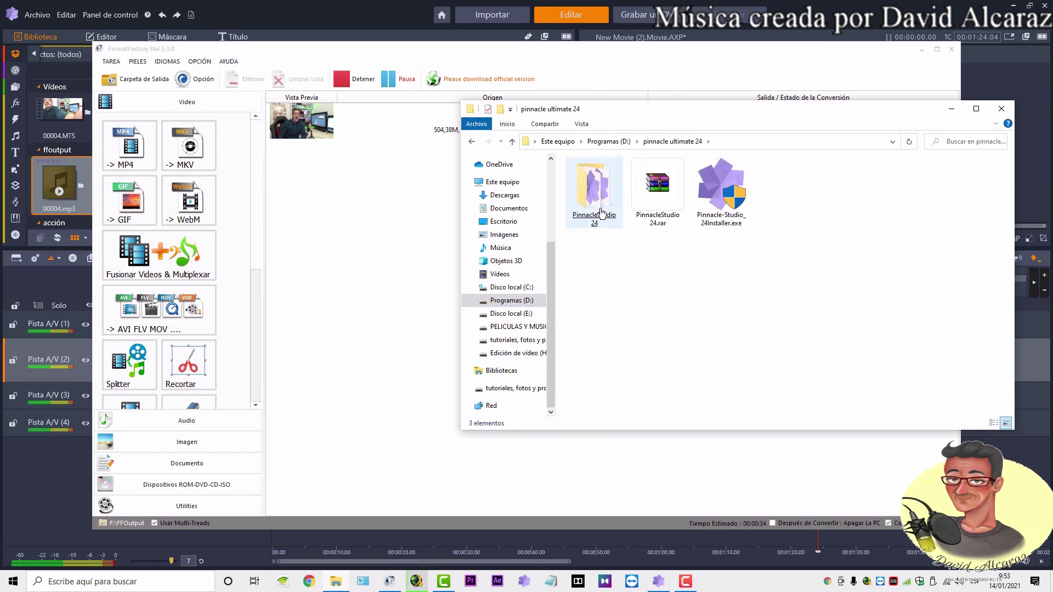
pyautogui.doubleClick(590, 189)
pyautogui.doubleClick(585, 179)
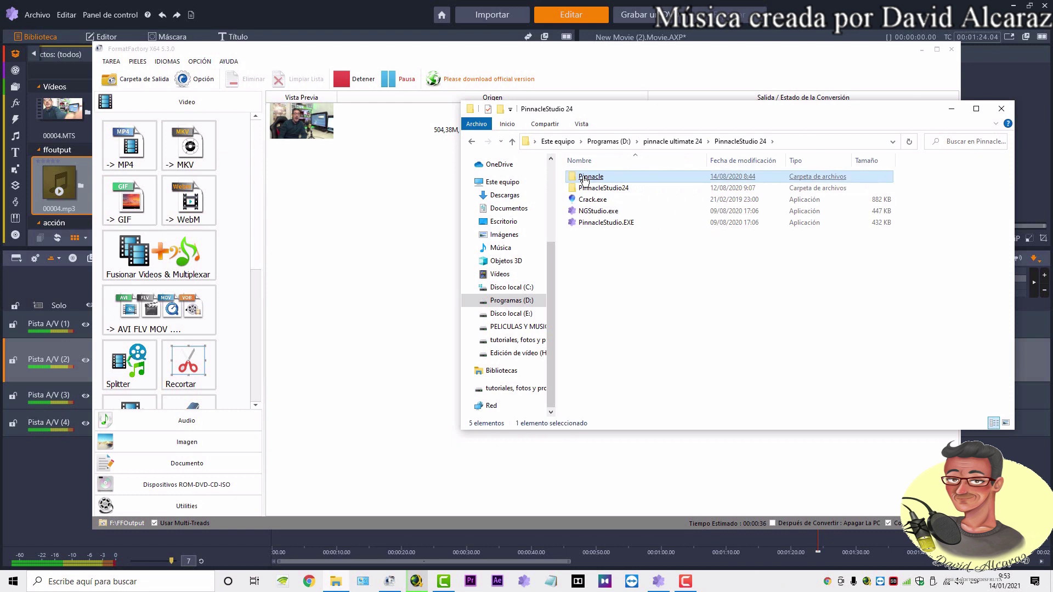
pyautogui.click(582, 177)
pyautogui.click(510, 142)
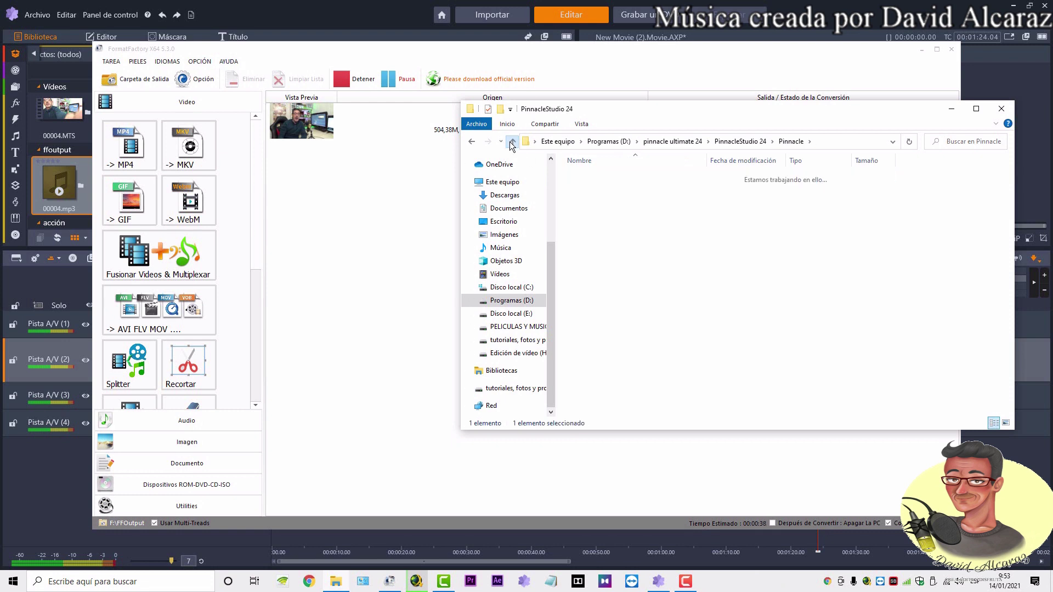
pyautogui.doubleClick(576, 188)
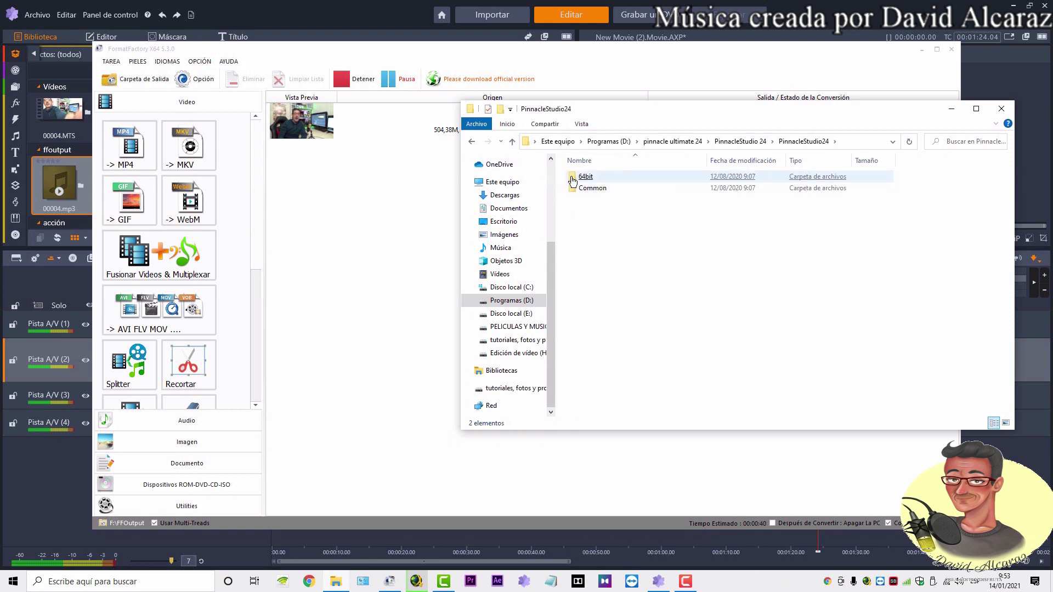
pyautogui.doubleClick(573, 178)
pyautogui.click(573, 178)
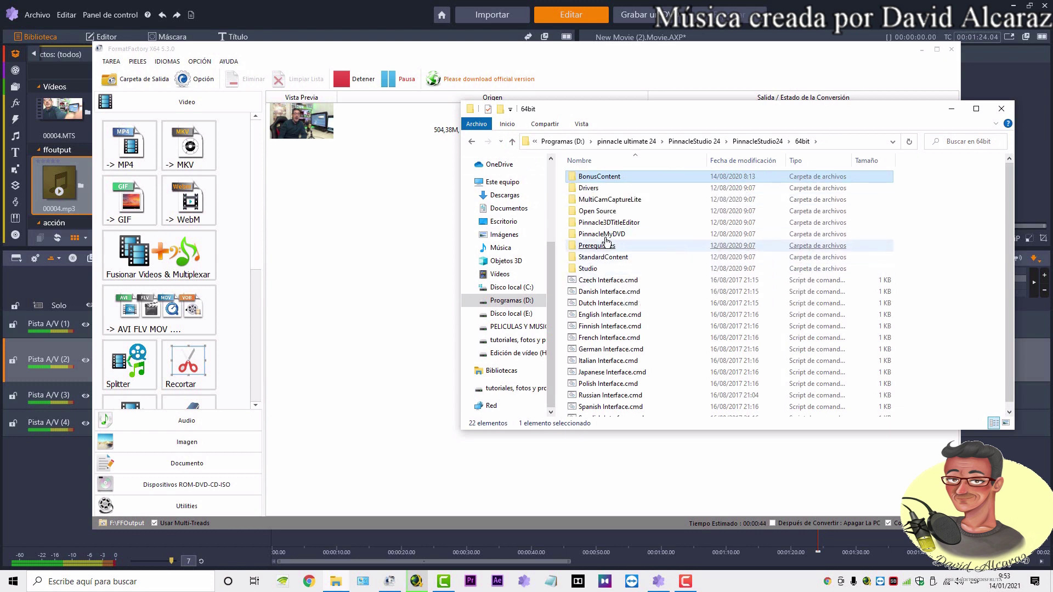
# Step: Examine the driver installer files in the x64 subfolder of Drivers and return to the 64bit folder
pyautogui.click(588, 191)
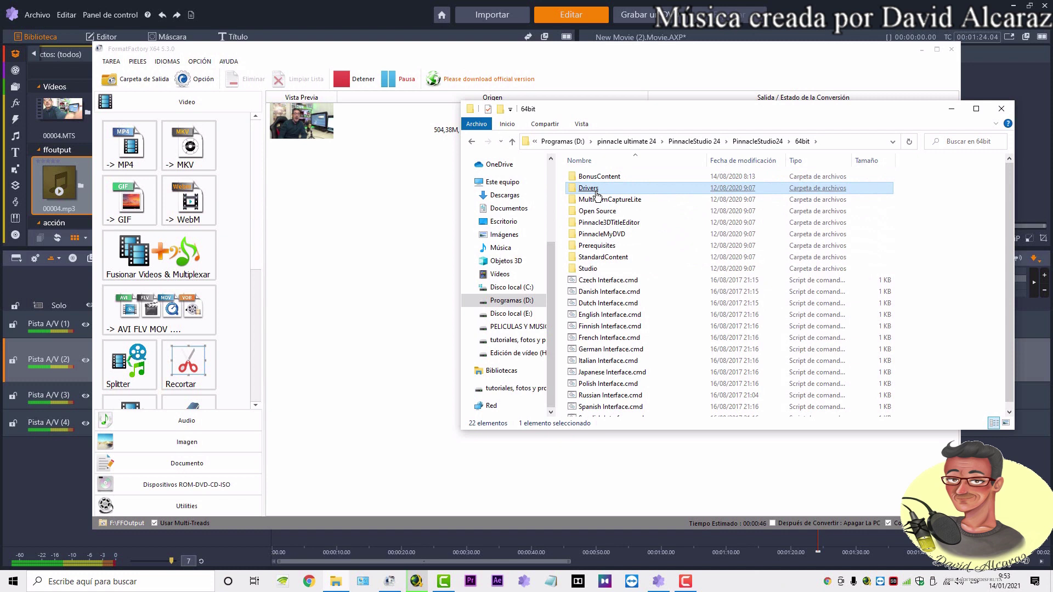
pyautogui.doubleClick(588, 189)
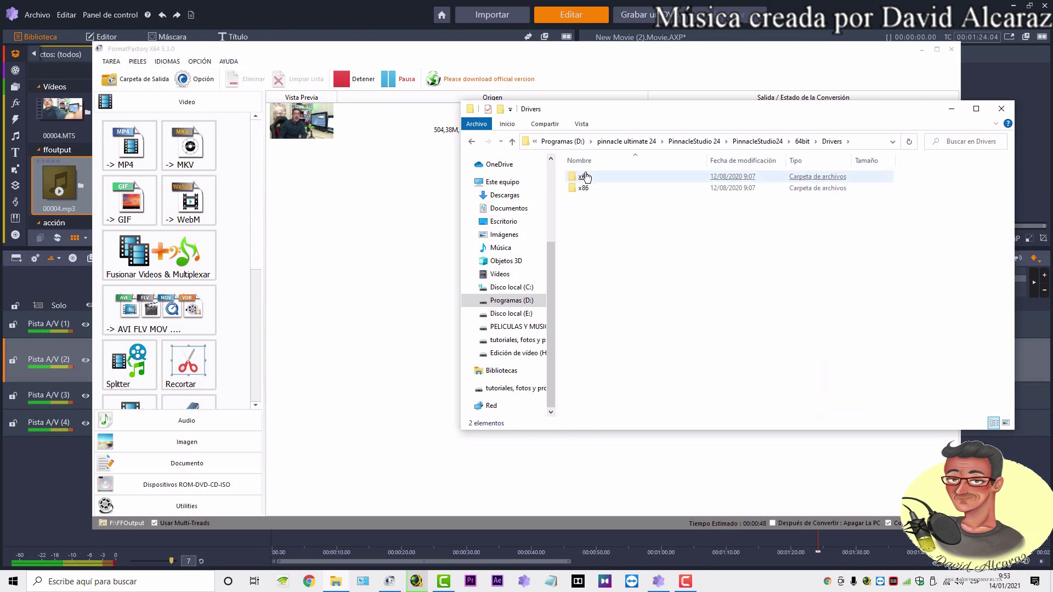
pyautogui.doubleClick(587, 177)
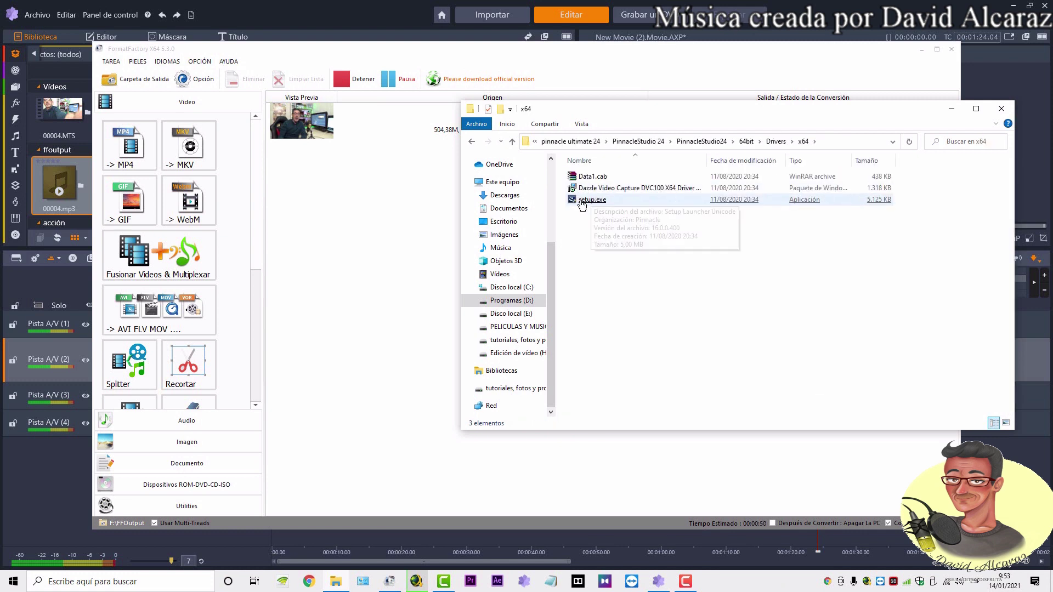
pyautogui.click(512, 141)
pyautogui.click(512, 141)
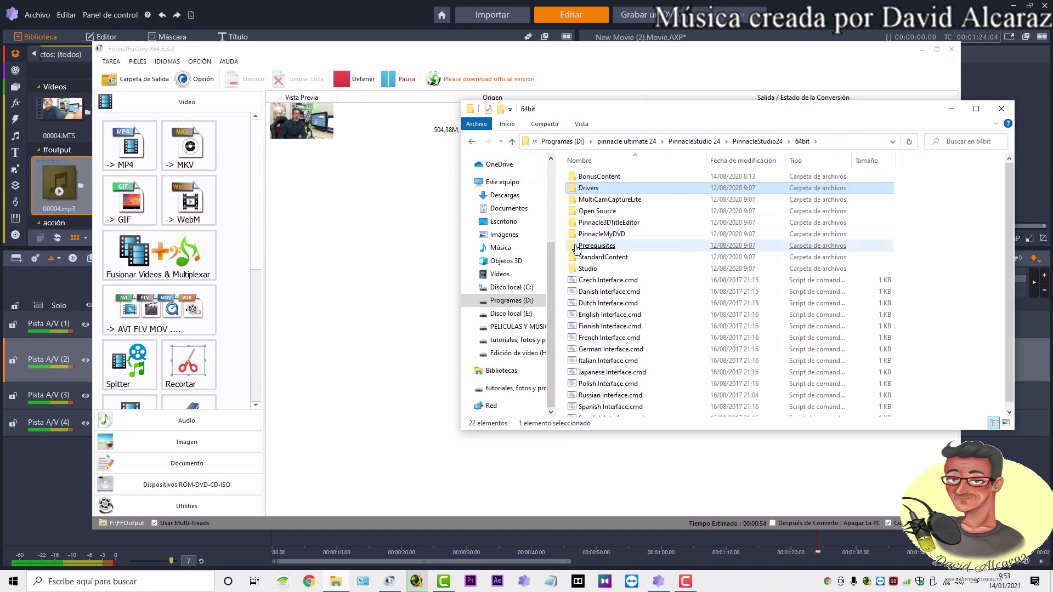
# Step: Open the Prerequisites folder and review its DirectX, .NET Framework and Visual C++ redistributable installers
pyautogui.click(581, 245)
pyautogui.doubleClick(584, 246)
pyautogui.click(584, 246)
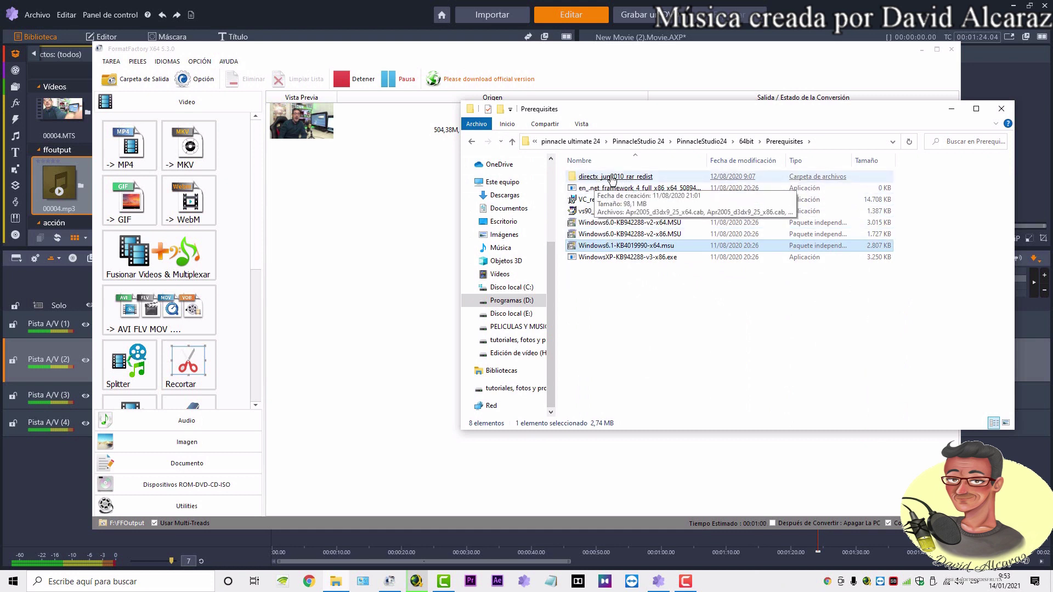
pyautogui.click(612, 180)
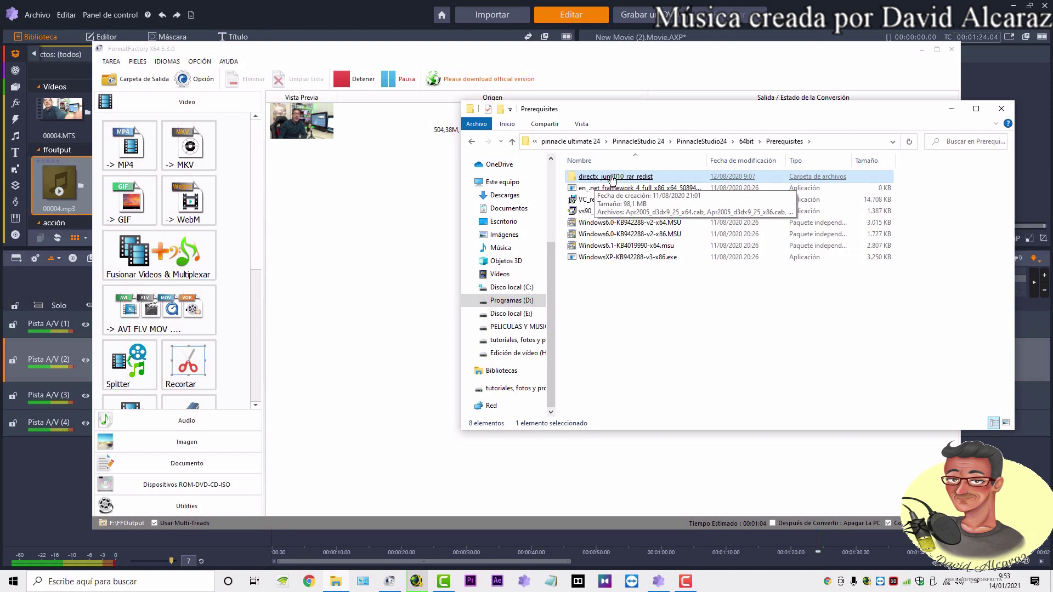
pyautogui.click(585, 192)
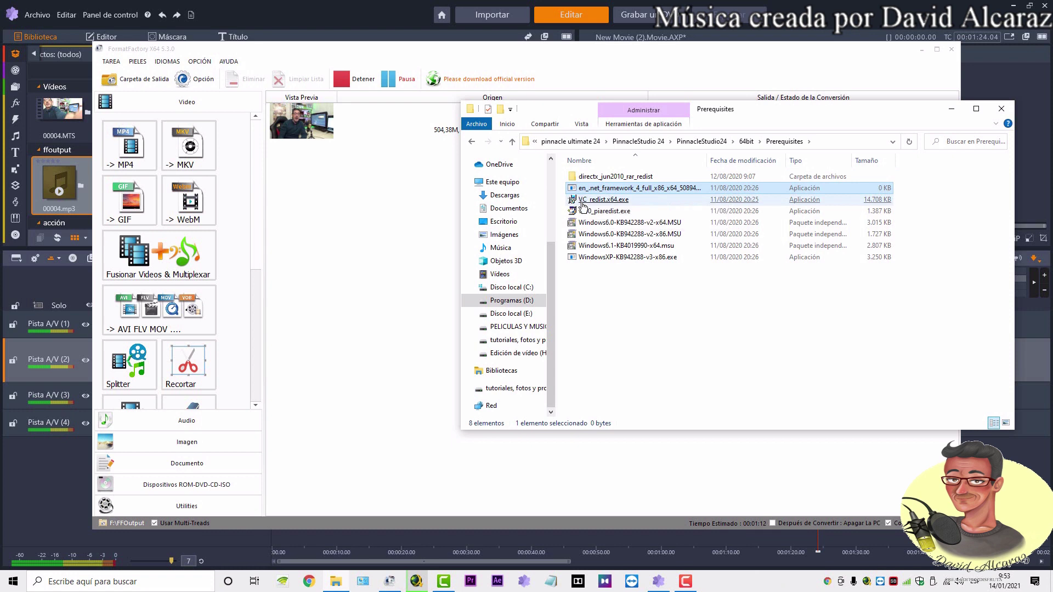
pyautogui.click(595, 210)
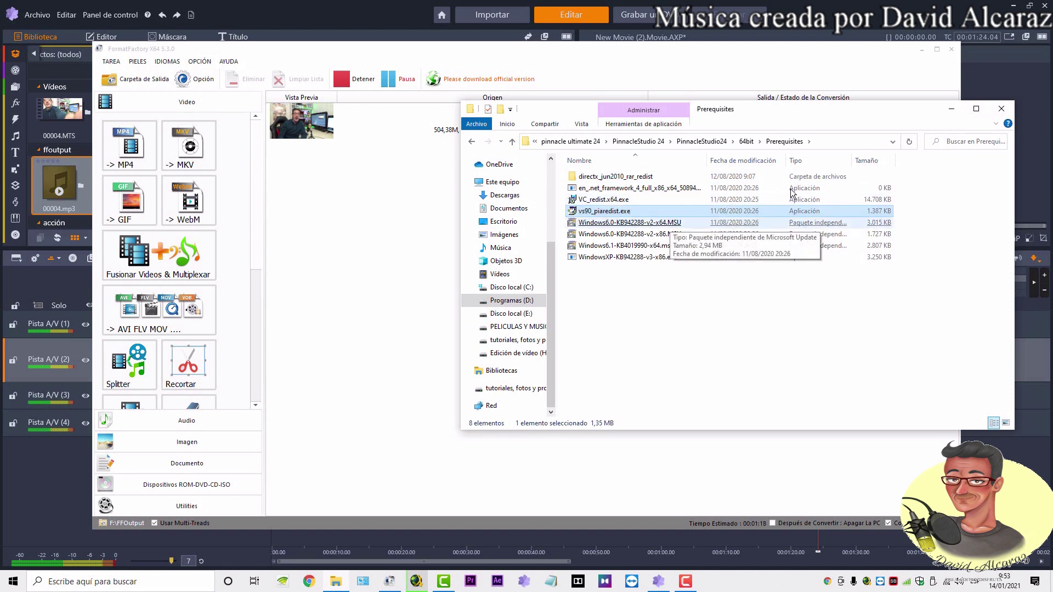
# Step: Close FormatFactory, find QuickTimeInstaller.exe in the programas folder on drive D: and close the file window
pyautogui.click(513, 305)
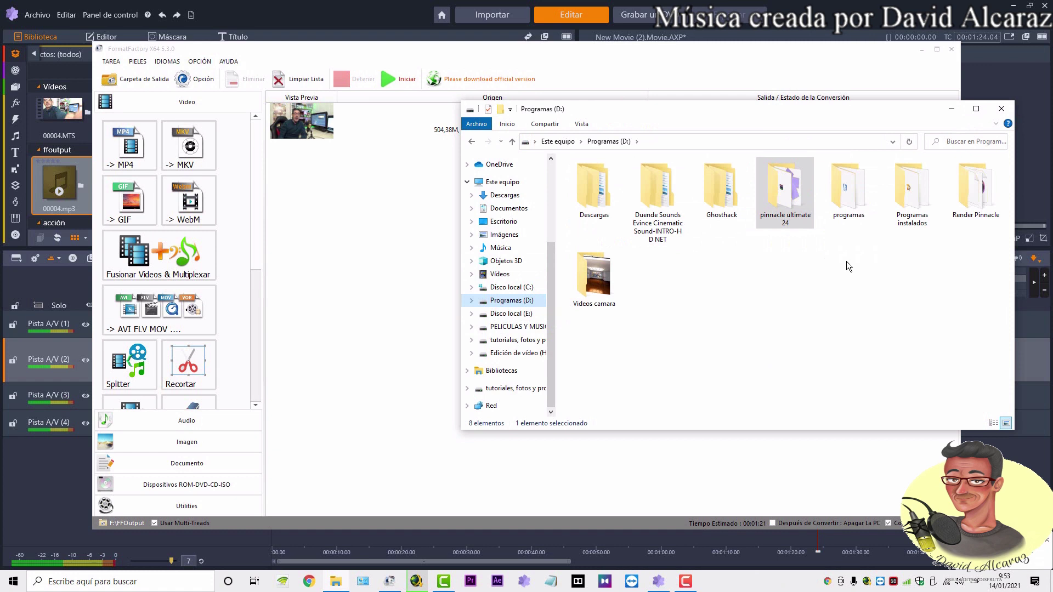
pyautogui.click(955, 50)
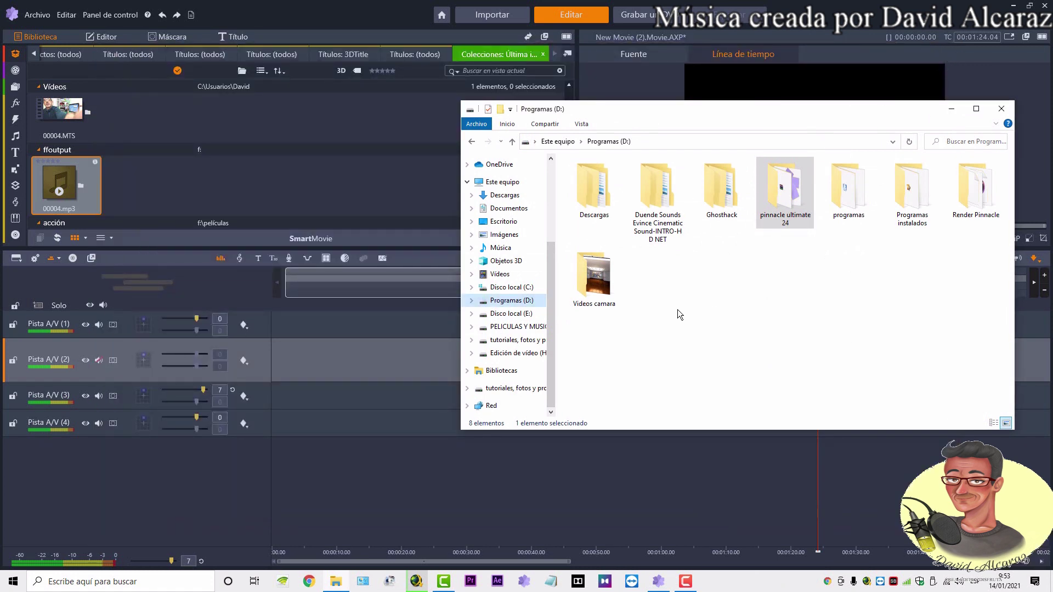
pyautogui.doubleClick(851, 218)
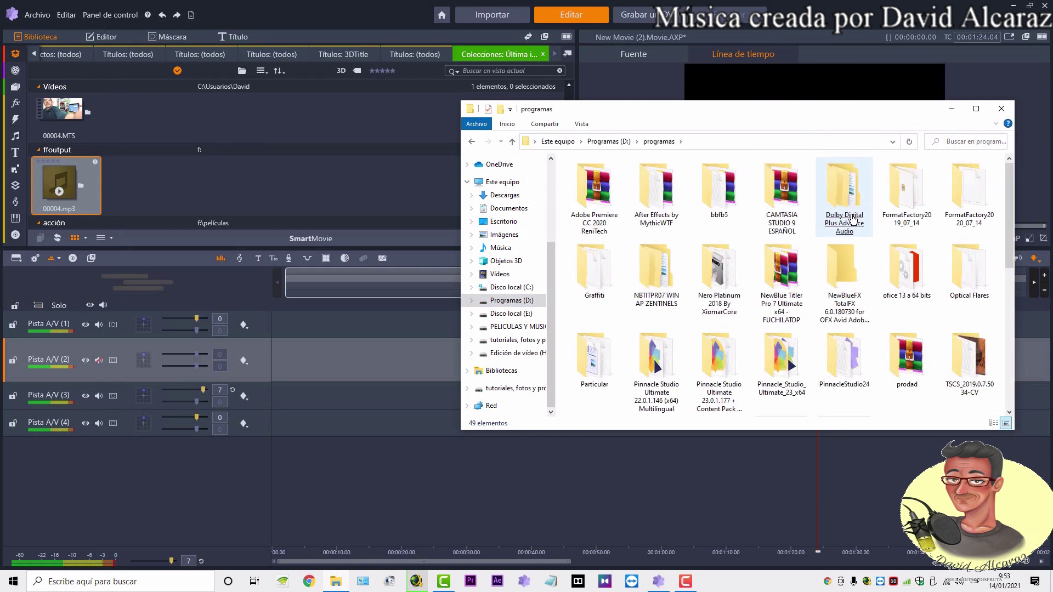
pyautogui.click(712, 279)
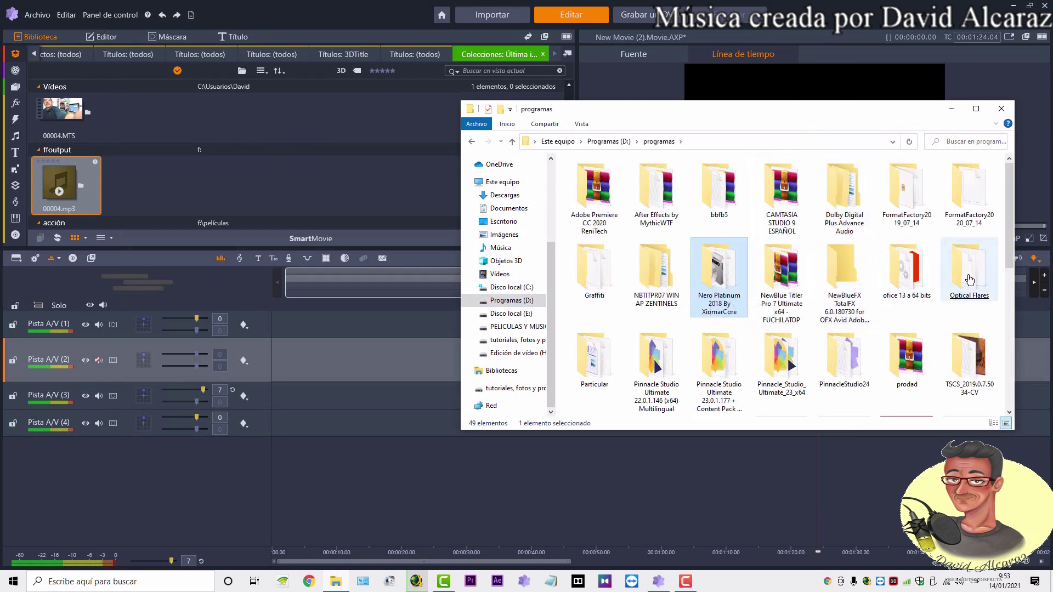
pyautogui.moveTo(1011, 219); pyautogui.dragTo(1018, 378)
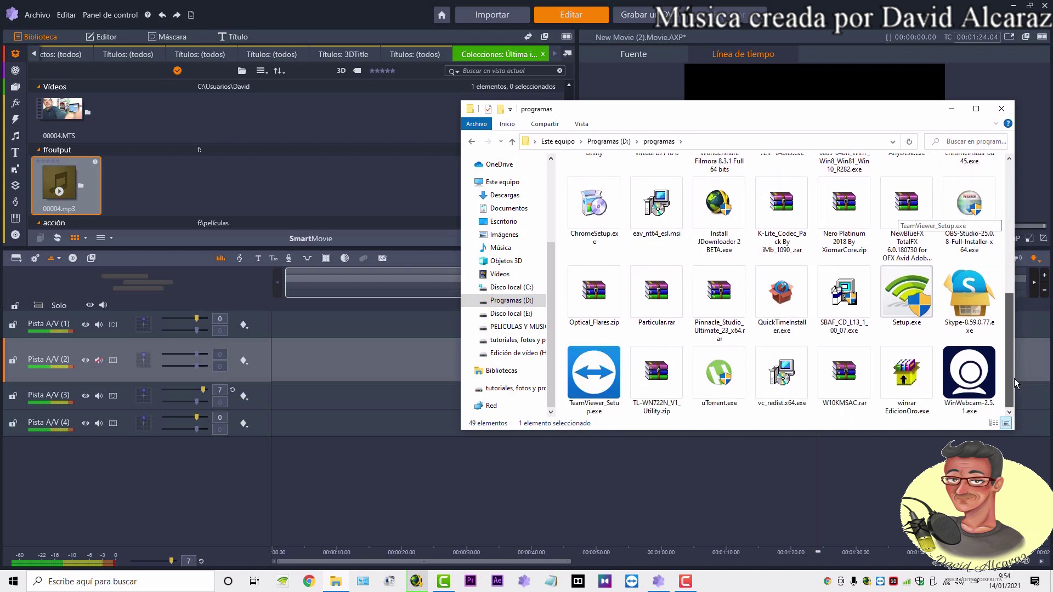
pyautogui.click(771, 327)
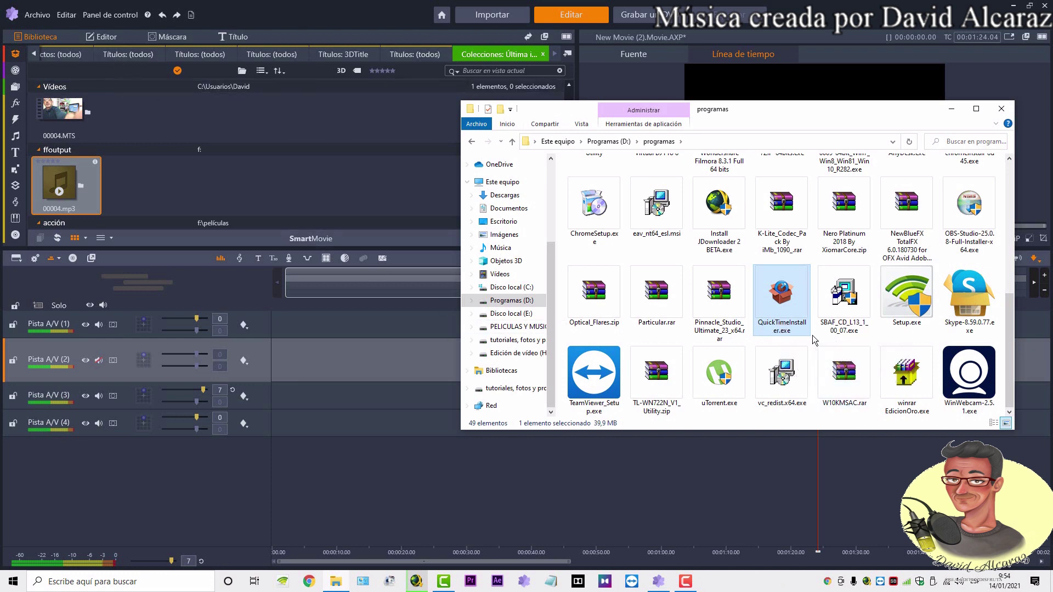
pyautogui.click(1001, 109)
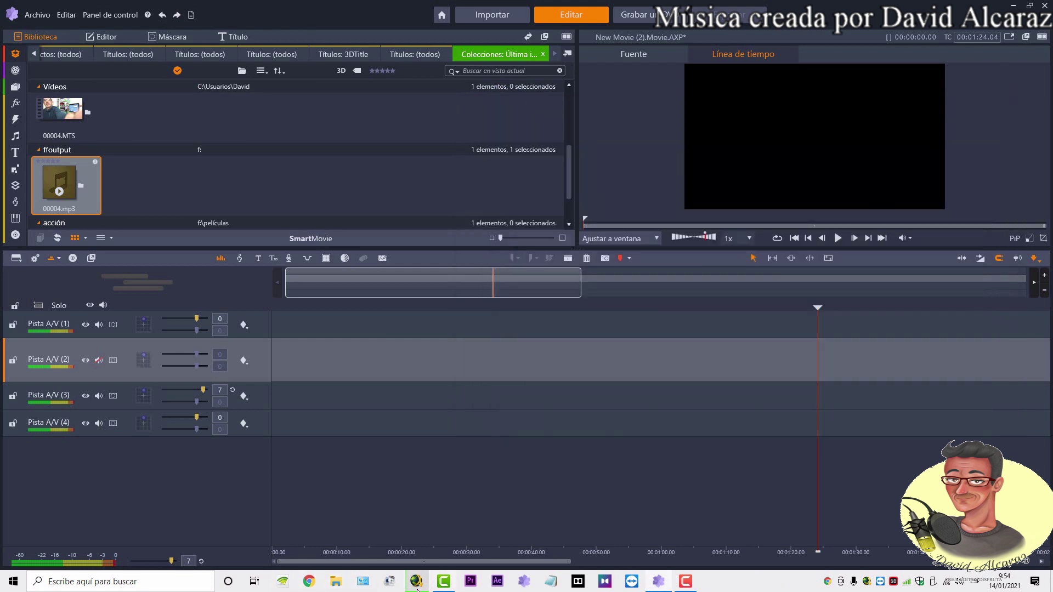
# Step: Import the converted 00004.mp4 from the FFOutput folder on drive F: into the Pinnacle Studio library
pyautogui.press('super+e')
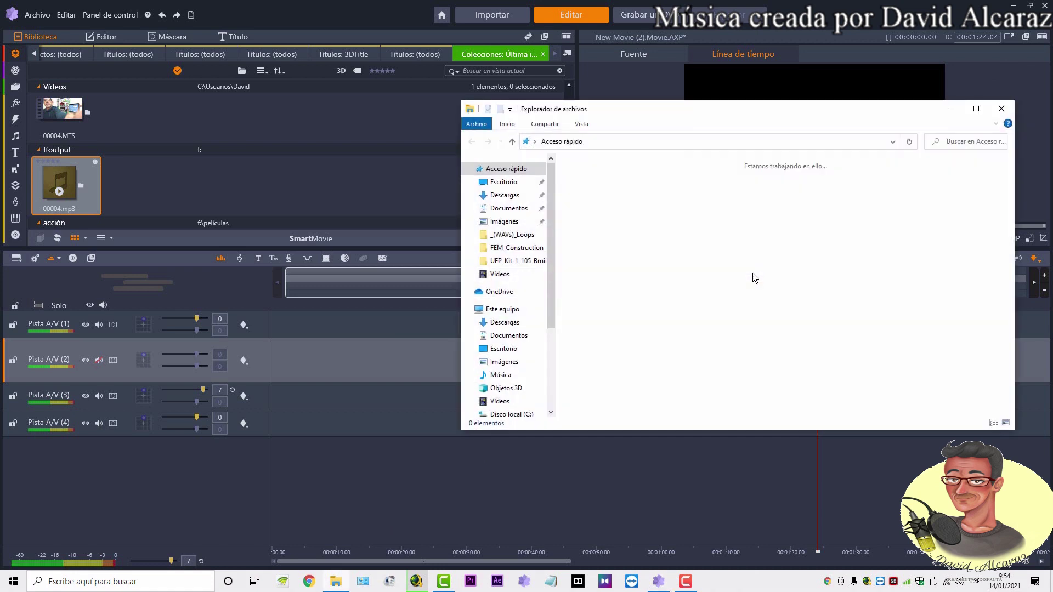
pyautogui.moveTo(551, 296); pyautogui.dragTo(541, 347)
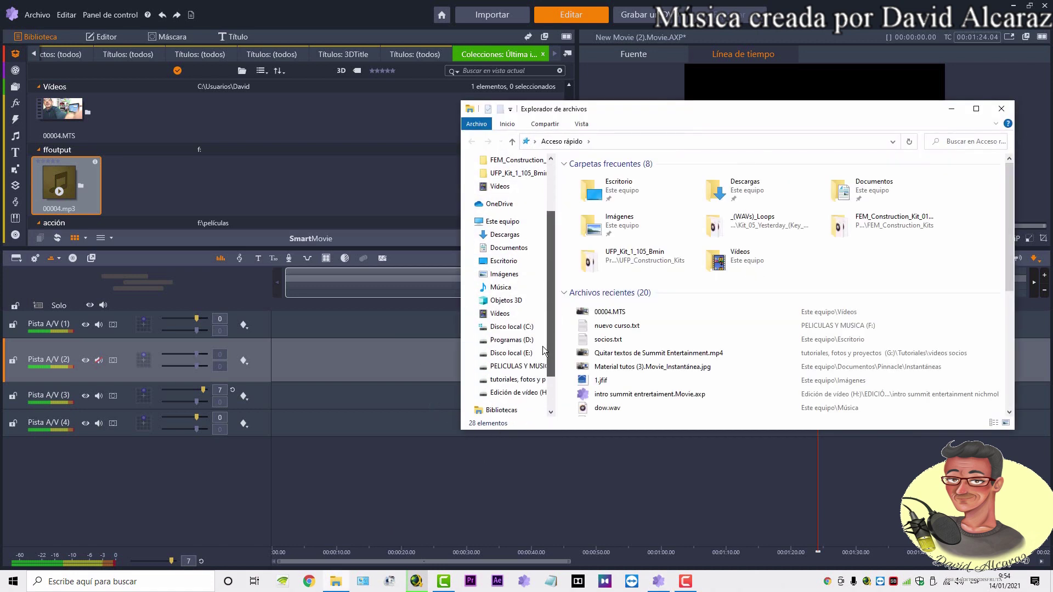
pyautogui.click(513, 365)
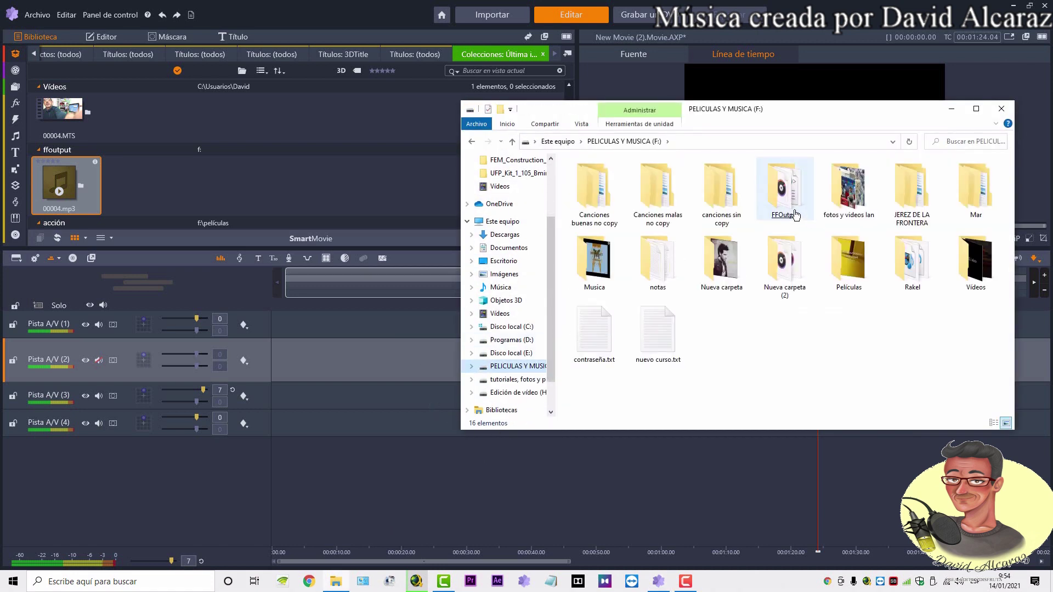
pyautogui.doubleClick(807, 218)
pyautogui.moveTo(713, 204); pyautogui.dragTo(338, 212)
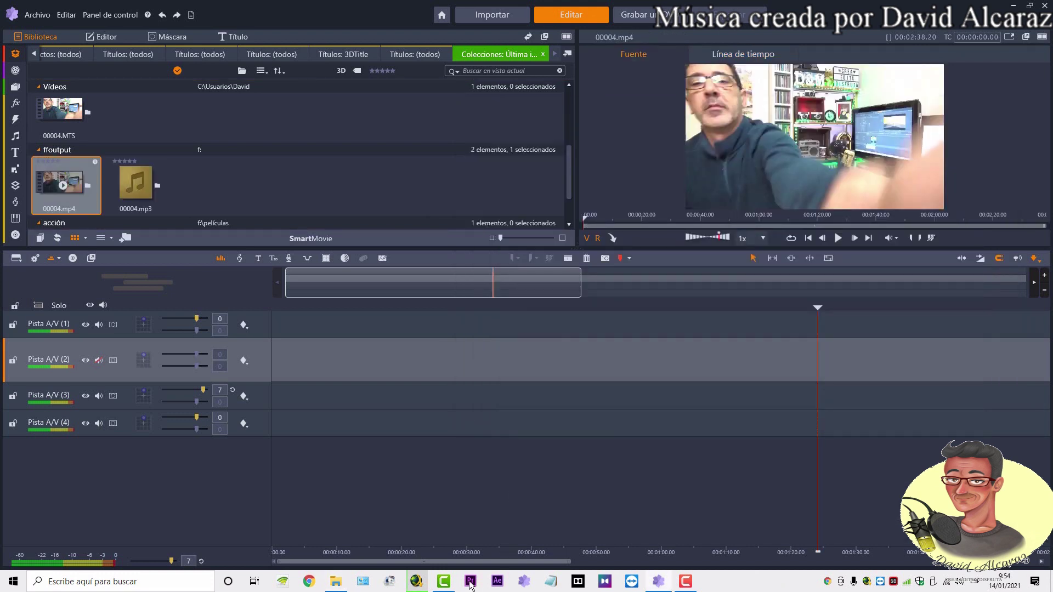
# Step: Compare the file sizes of 00004.mp4 in FFOutput and 00004.MTS in Vídeos, and close both folder windows
pyautogui.click(335, 584)
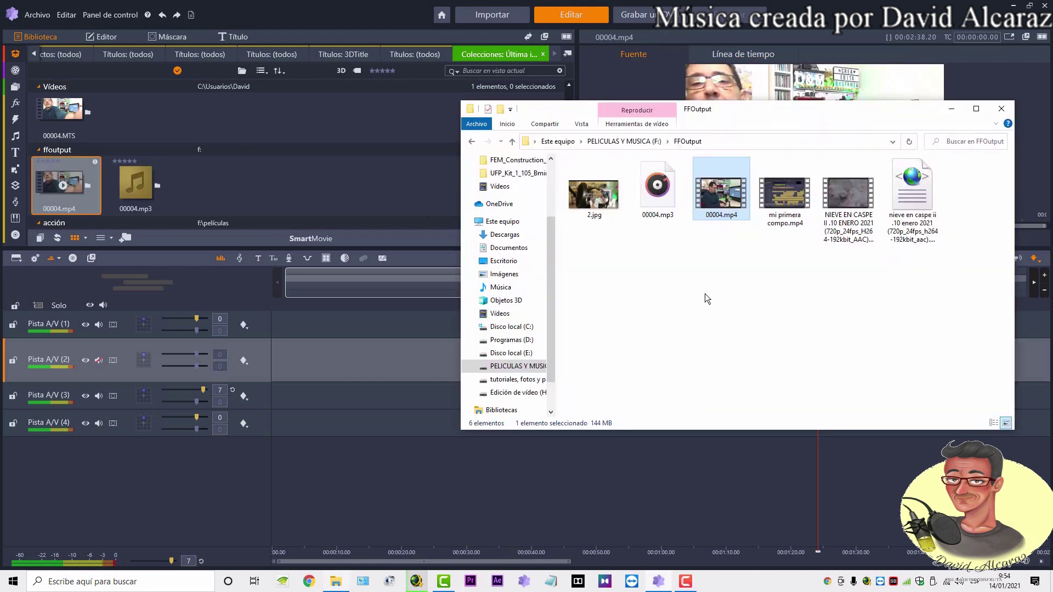
pyautogui.rightClick(508, 317)
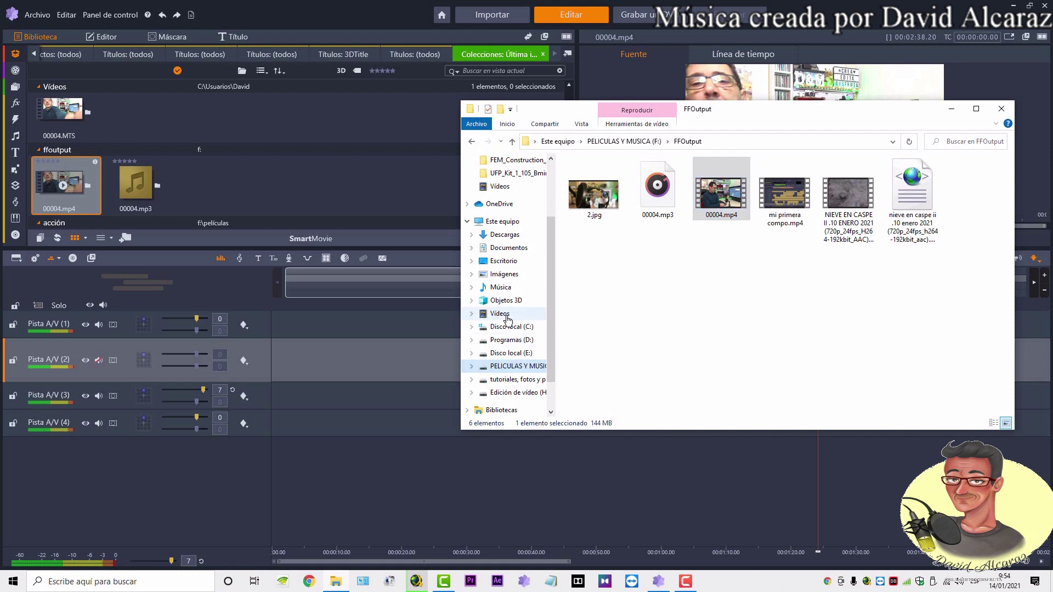
pyautogui.click(536, 365)
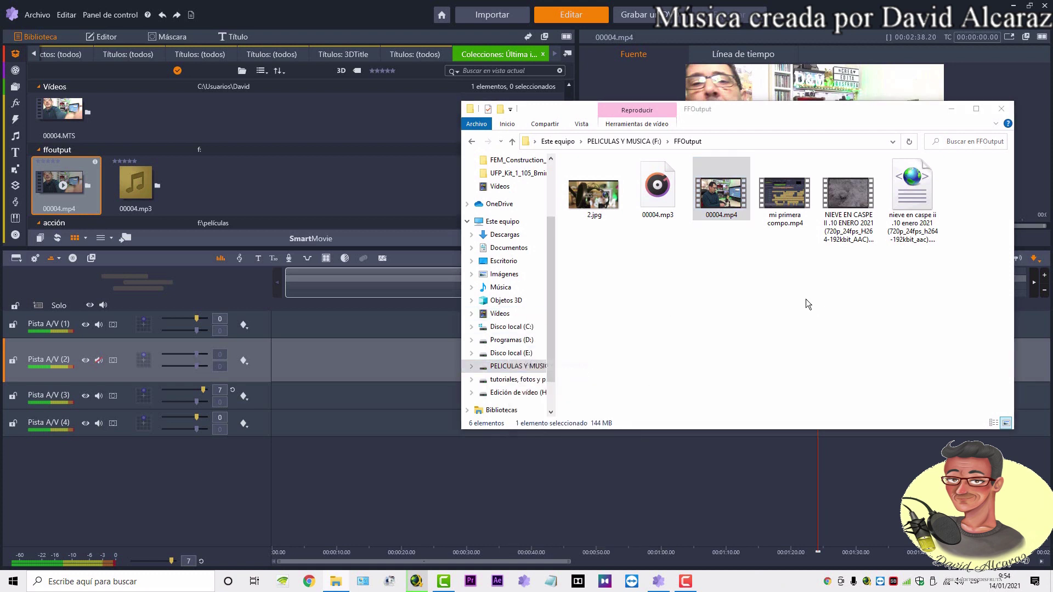
pyautogui.moveTo(798, 133); pyautogui.dragTo(710, 250)
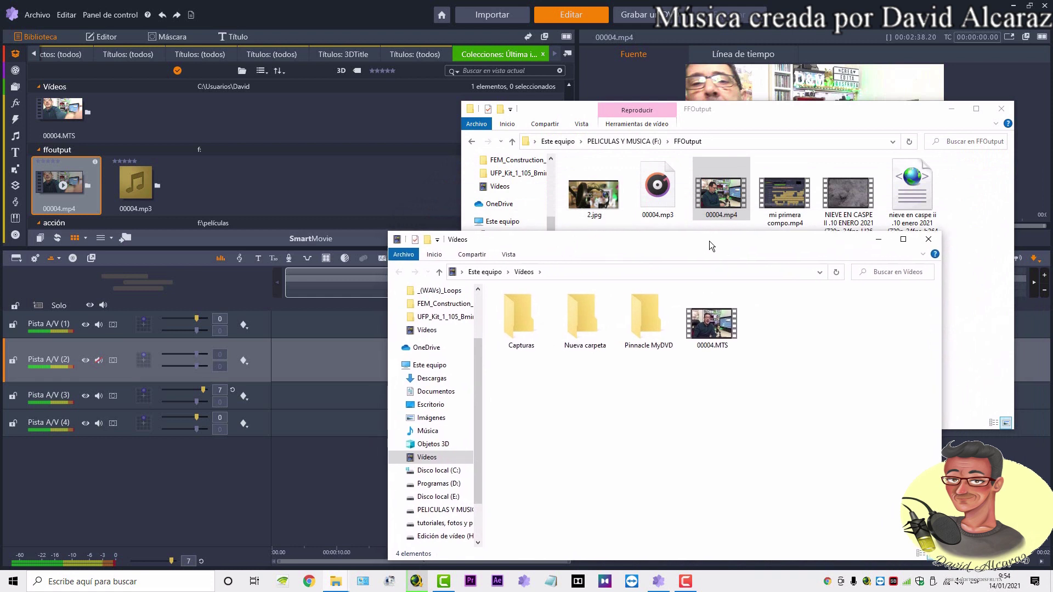
pyautogui.click(709, 353)
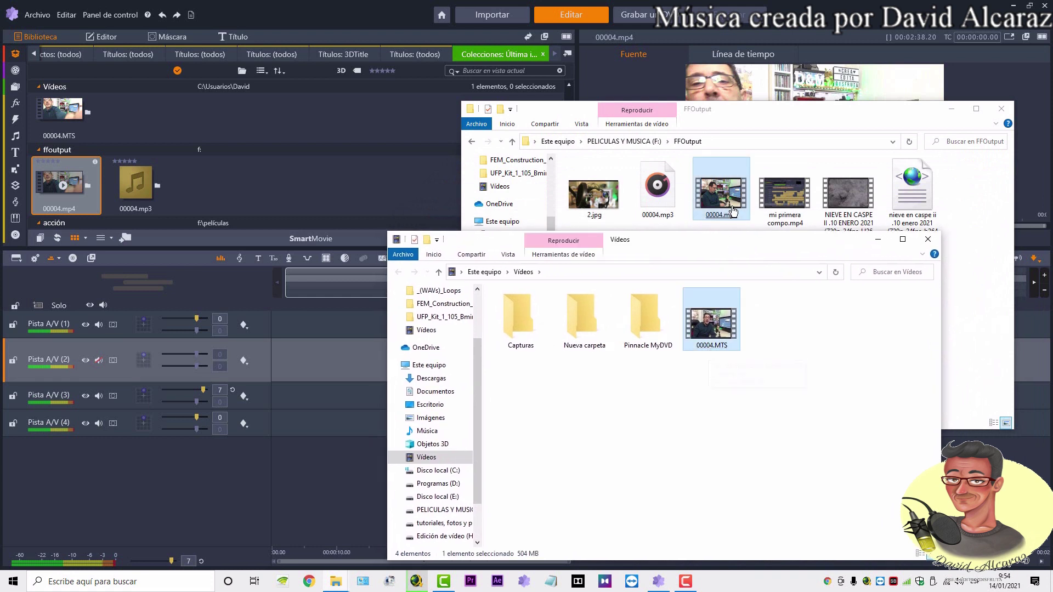
pyautogui.click(927, 239)
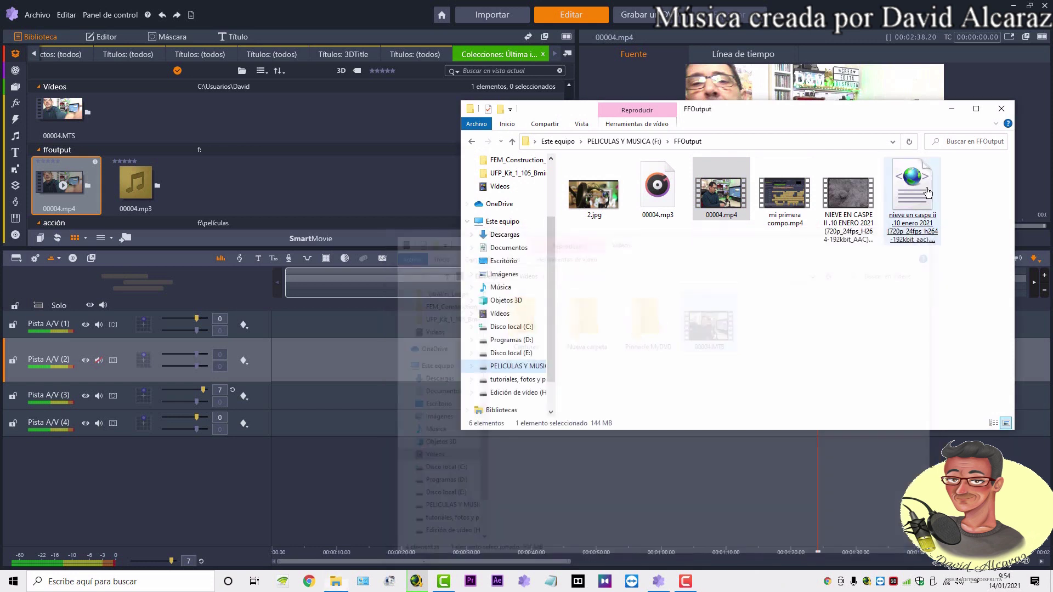
pyautogui.click(1000, 109)
# Step: Place 00004.mp4 at the start of Pista A/V (2) and play it with the track unmuted from 00:00:46.20
pyautogui.moveTo(62, 182); pyautogui.dragTo(274, 359)
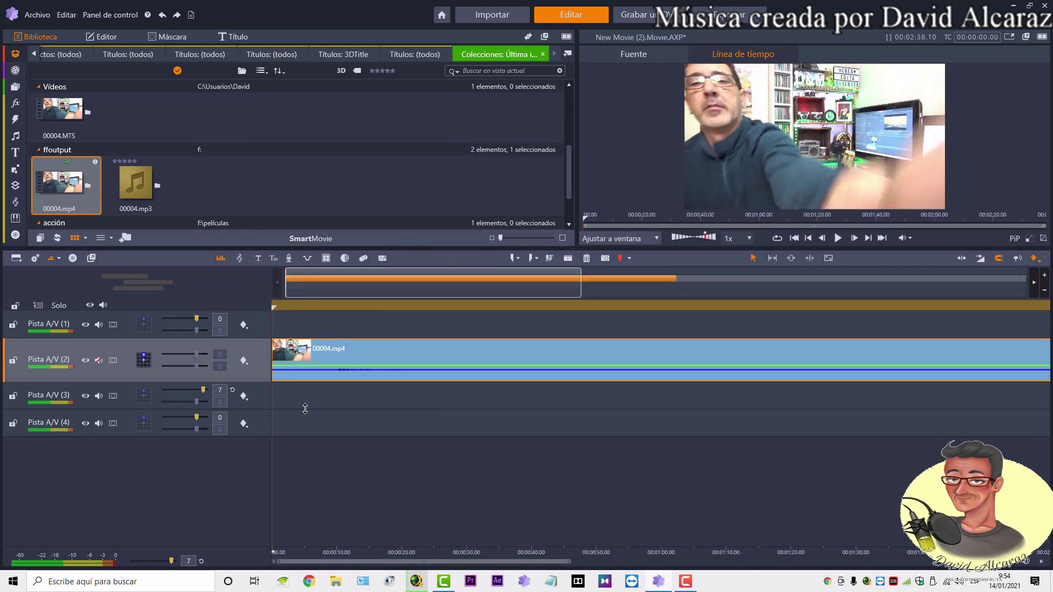
pyautogui.click(575, 306)
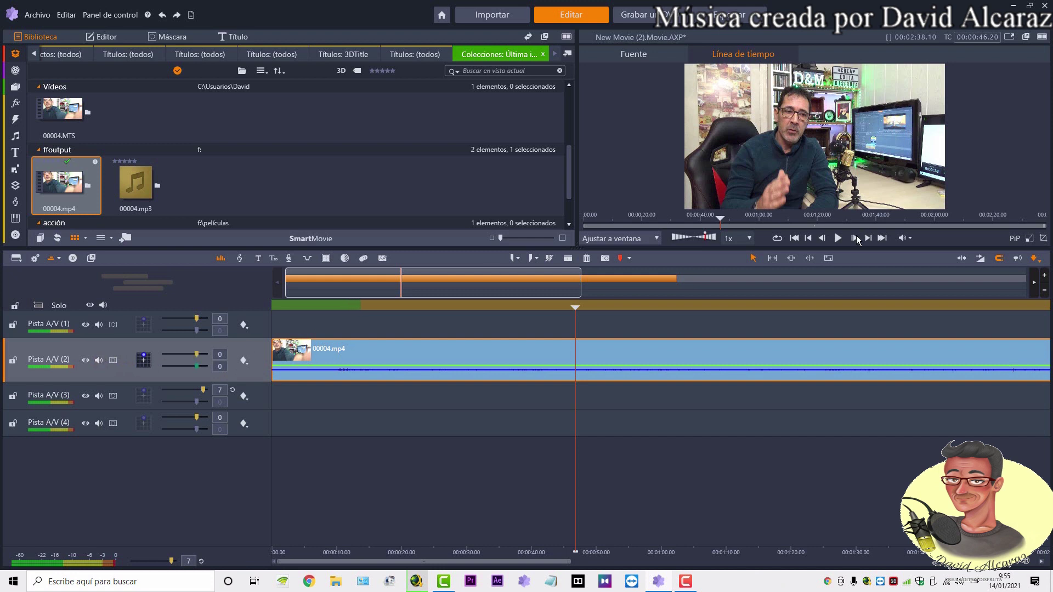
pyautogui.click(838, 239)
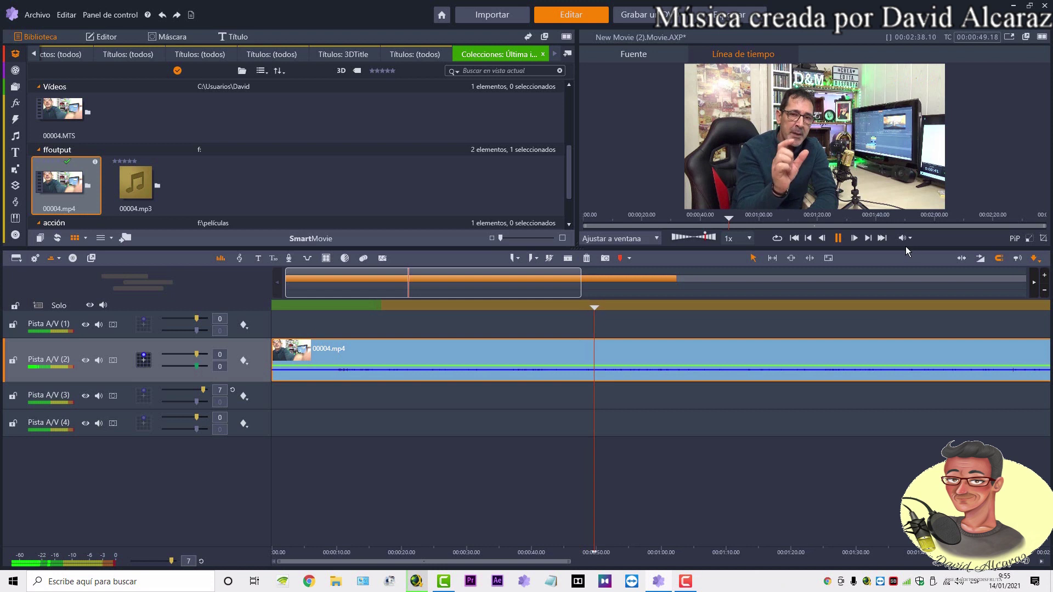
pyautogui.click(840, 242)
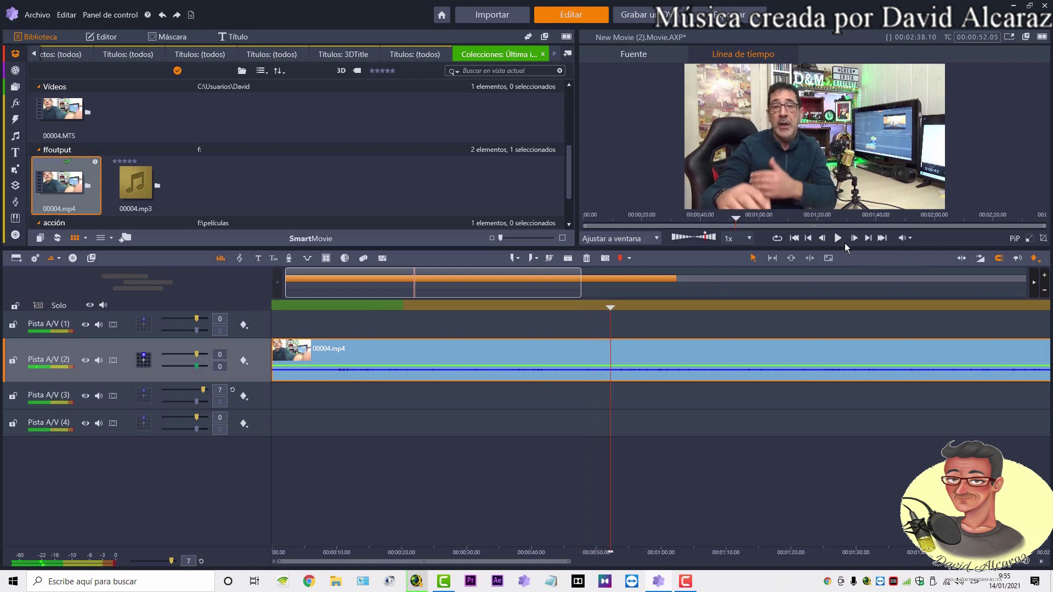